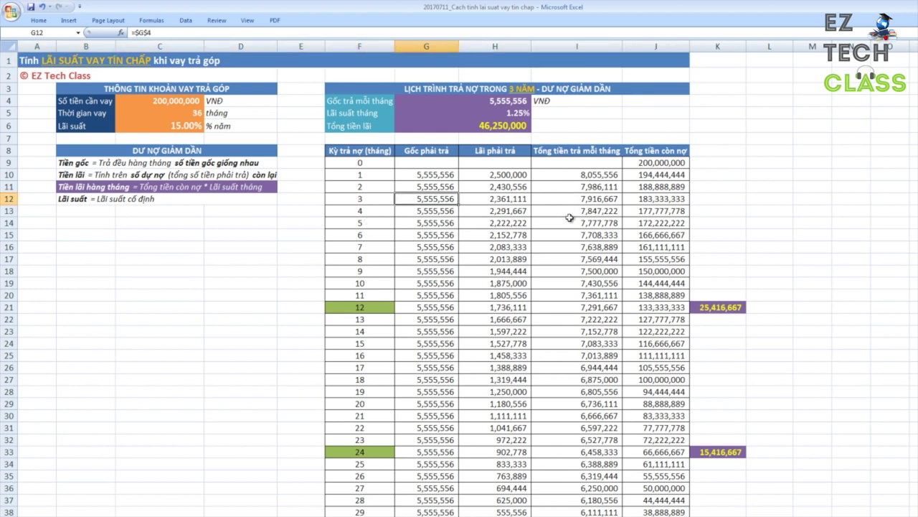
Review the loan amount input and the reducing-balance rules for principal, interest, monthly interest and fixed rate.
scroll(569, 218, "down", 3)
scroll(430, 179, "up", 3)
left_click(180, 102)
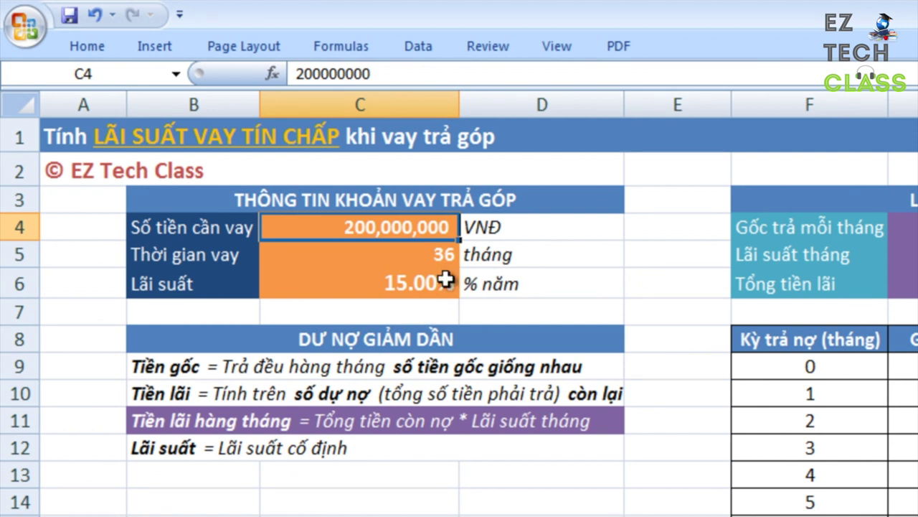
left_click(462, 340)
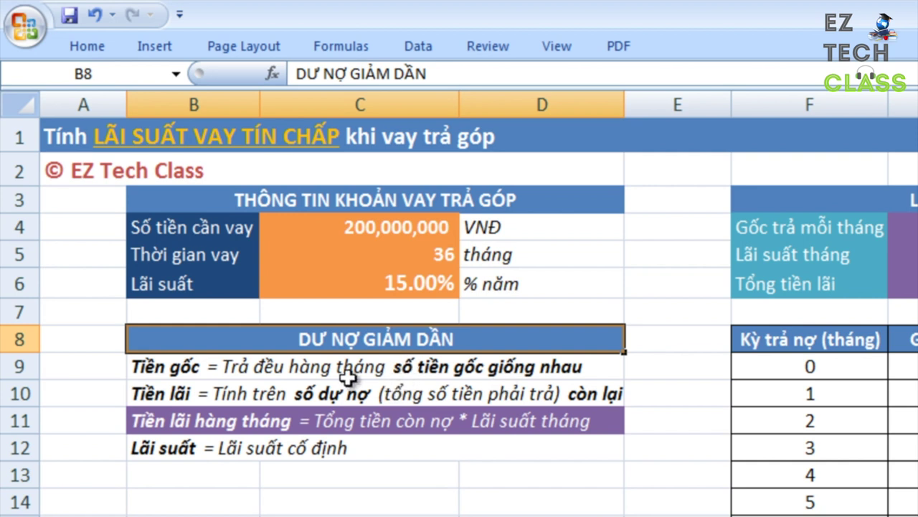
left_click(216, 367)
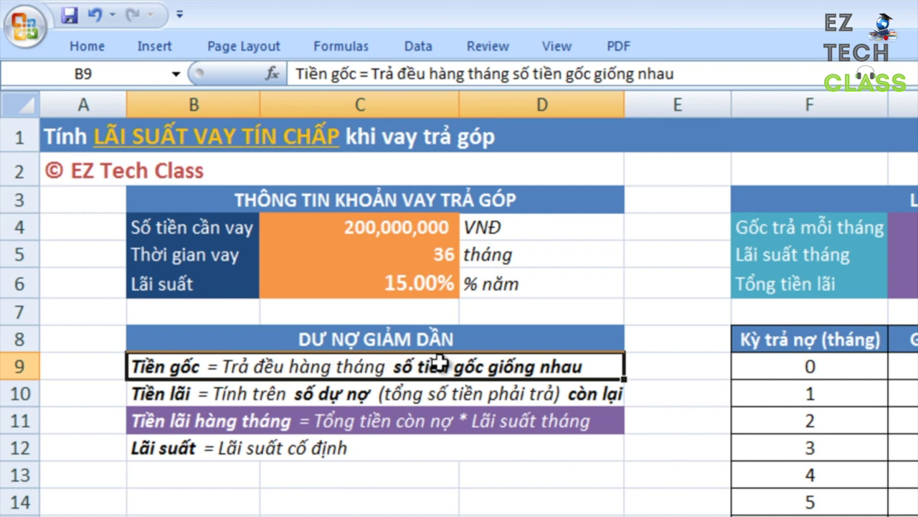
left_click(236, 399)
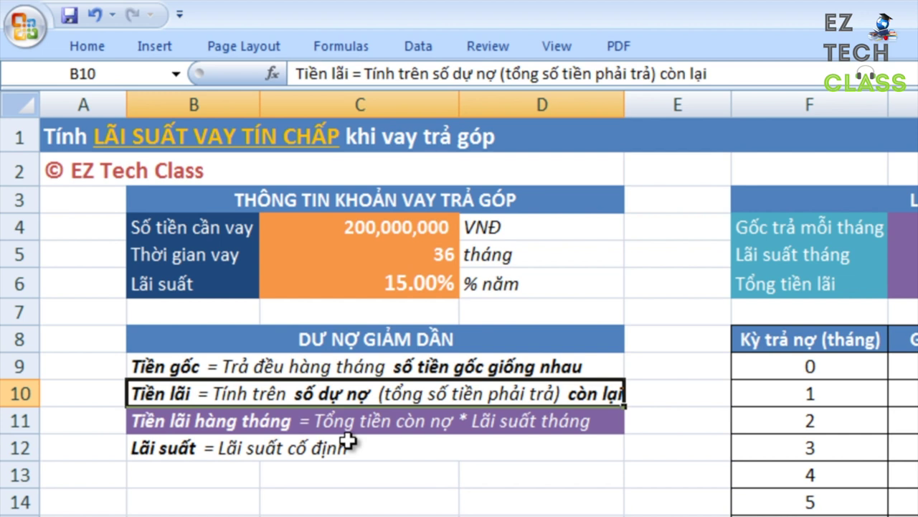
left_click(377, 429)
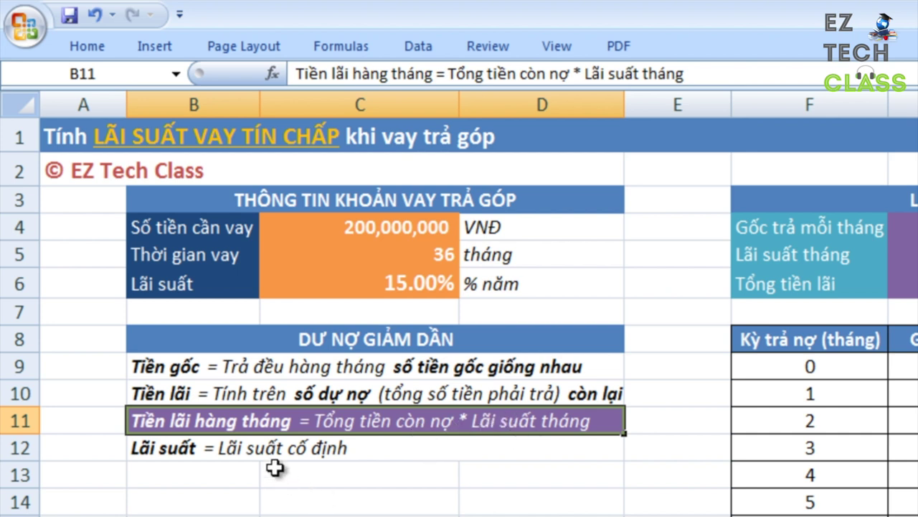
key("Down")
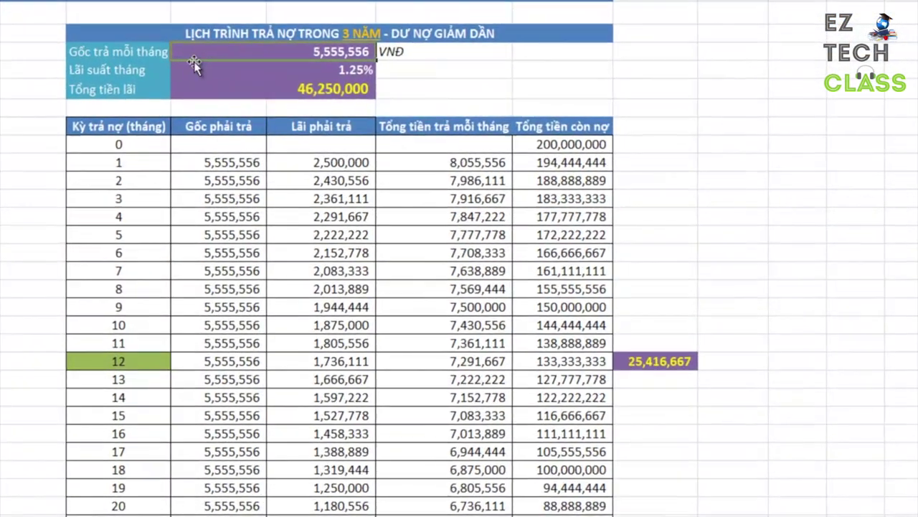
Inspect the monthly principal formula in G4 and how it fills the Gốc phải trả column through its total.
double_click(315, 53)
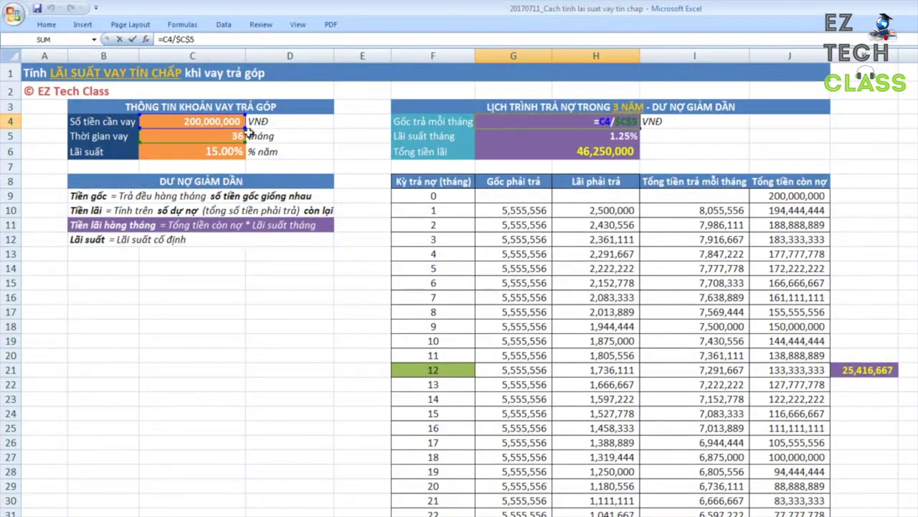
key("Return")
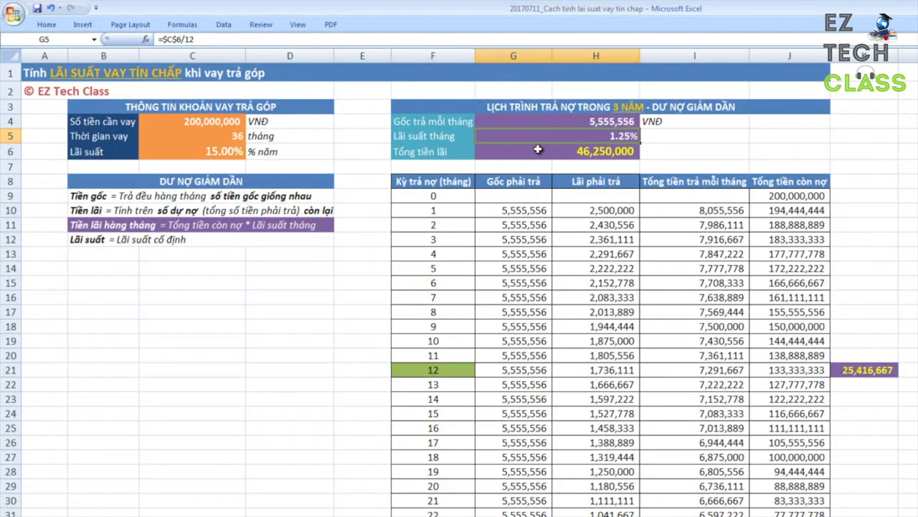
left_click(534, 209)
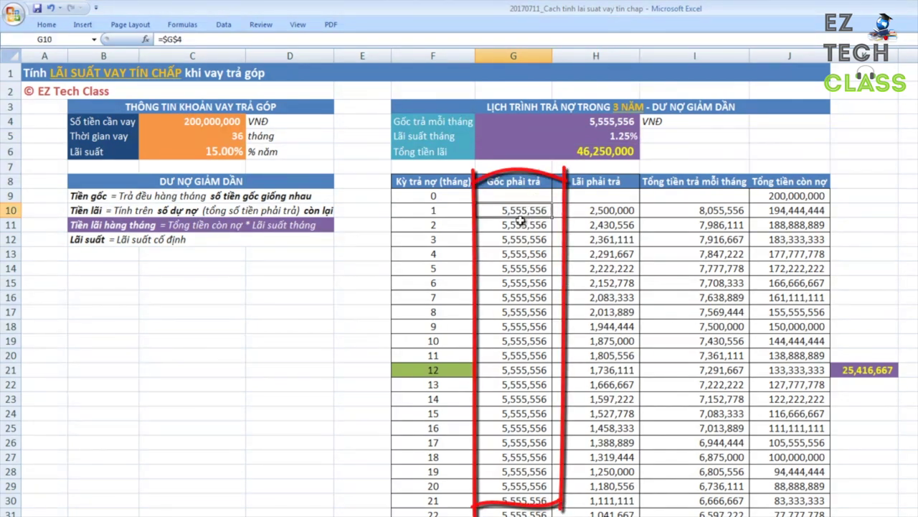
scroll(520, 224, "down", 6)
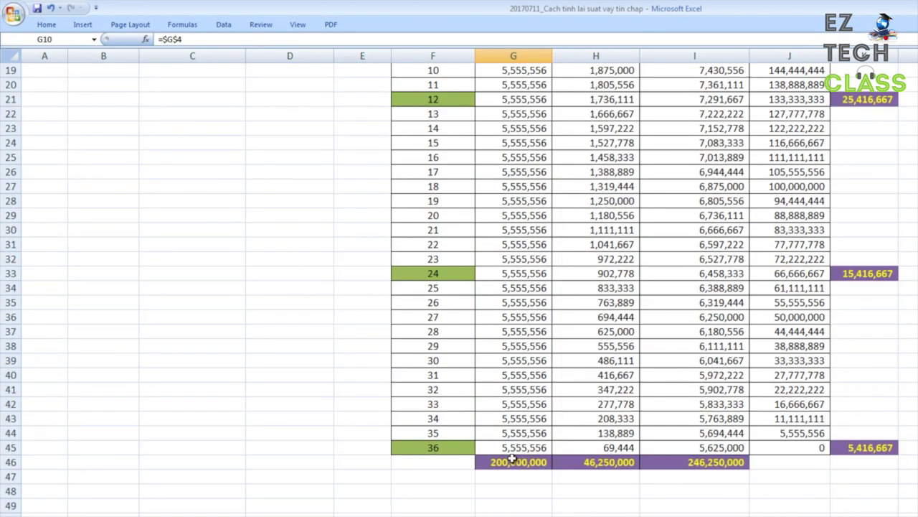
scroll(512, 460, "up", 2)
scroll(526, 490, "up", 4)
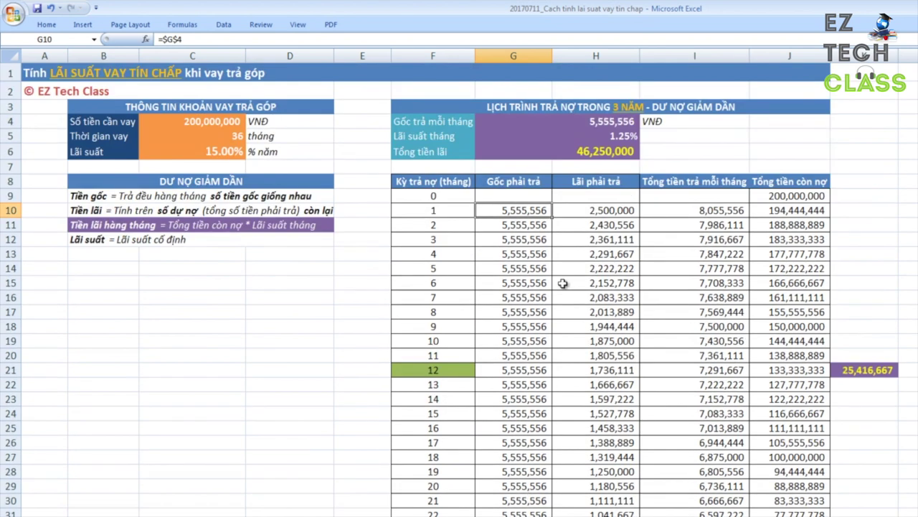
Inspect the monthly interest rate formula in G5, leaving it as it is.
left_click(624, 122)
left_click(624, 138)
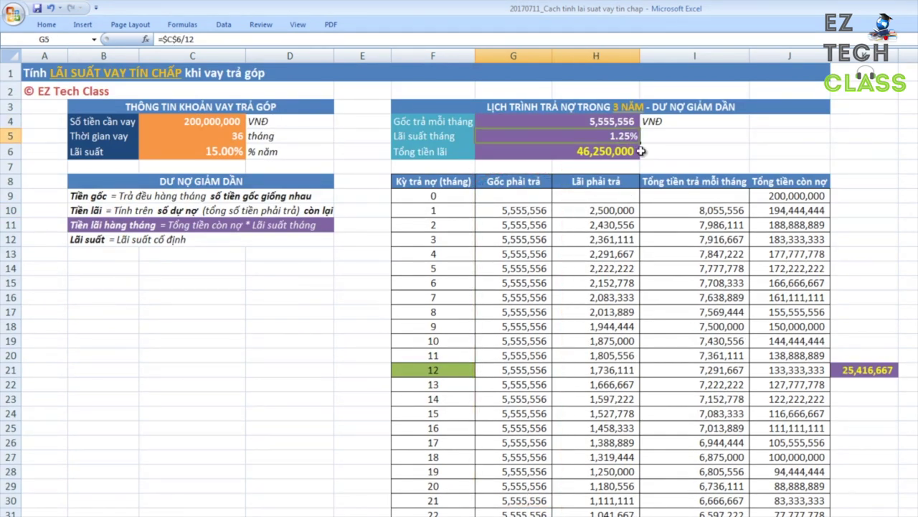
key("F2")
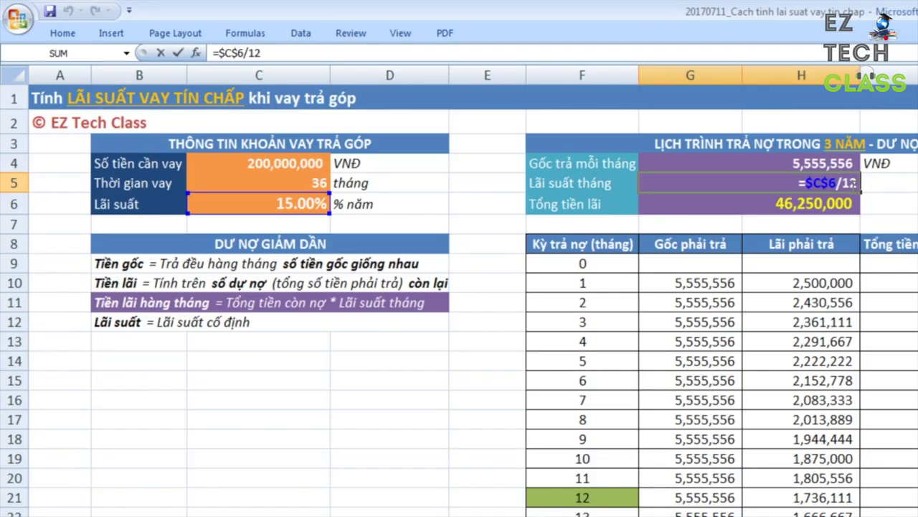
key("Return")
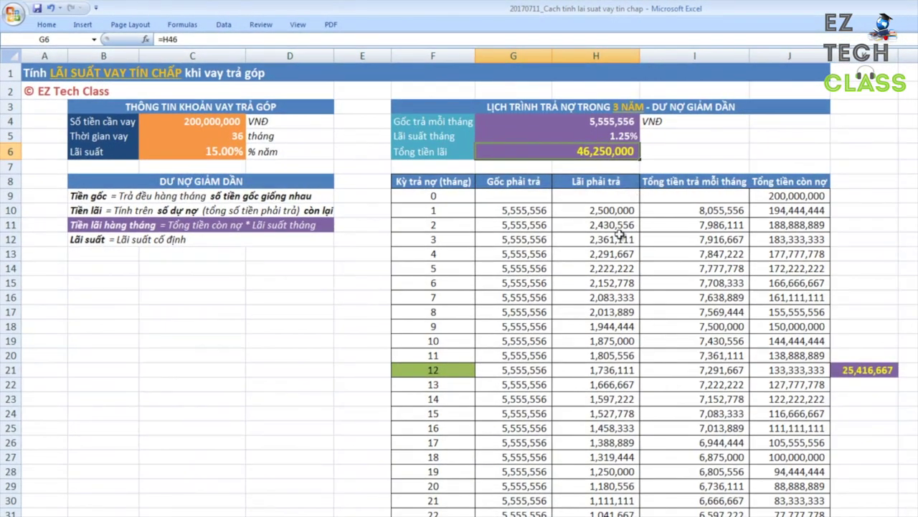
Trace the total interest in G6 to the sum beneath the Lãi phải trả column.
scroll(619, 235, "down", 2)
scroll(521, 356, "up", 2)
scroll(635, 382, "down", 3)
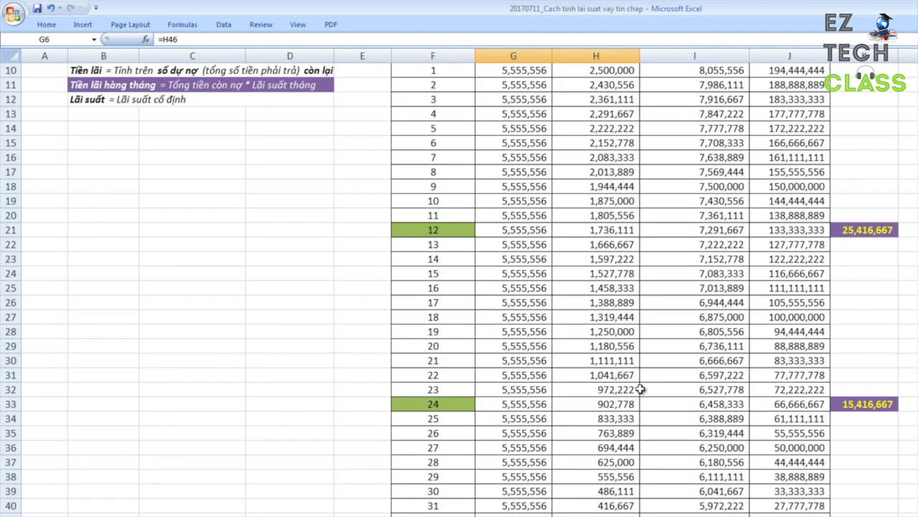
scroll(617, 344, "up", 3)
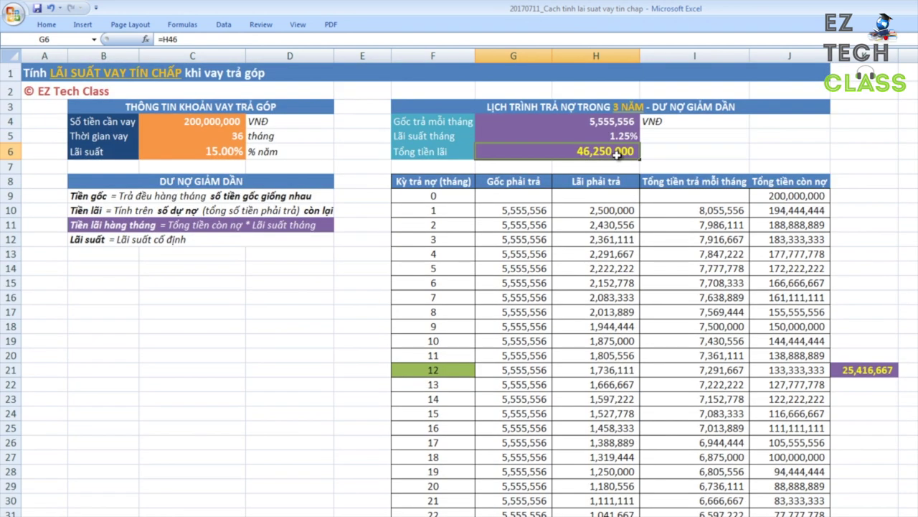
scroll(617, 345, "down", 4)
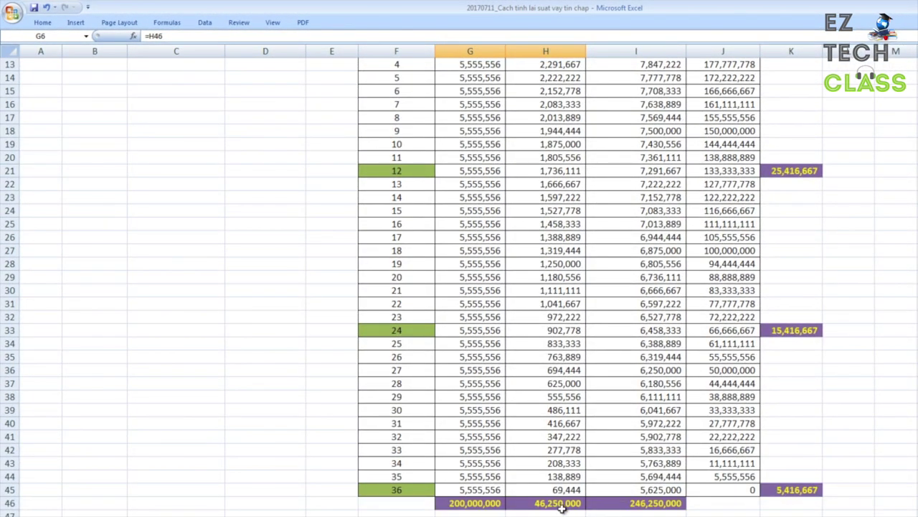
key("Return")
Look through the repayment periods in the schedule and examine the period 0 outstanding balance.
left_click(442, 193)
scroll(414, 192, "down", 3)
scroll(414, 193, "up", 2)
scroll(415, 150, "down", 1)
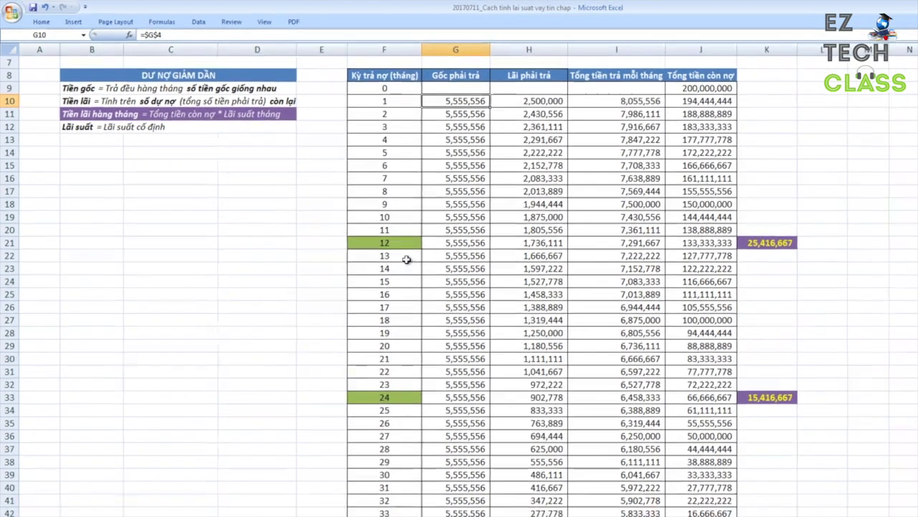
scroll(431, 251, "up", 2)
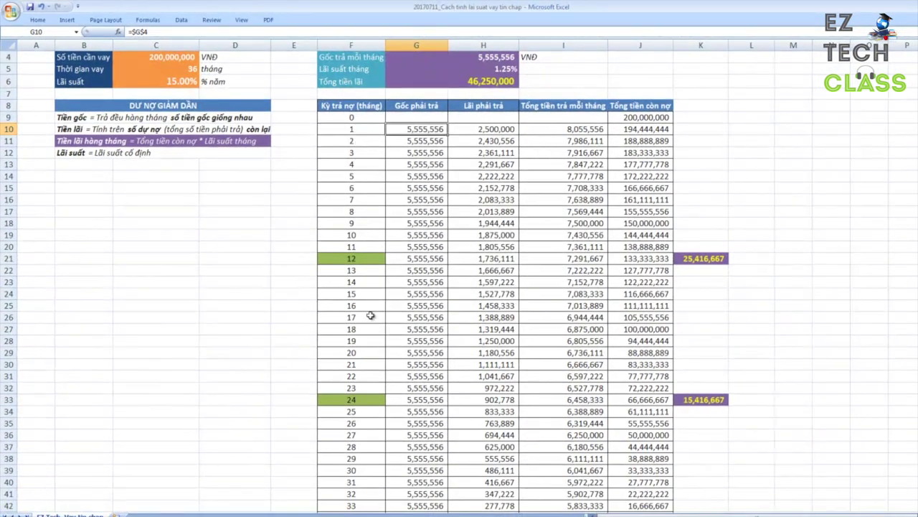
scroll(420, 351, "down", 3)
scroll(370, 419, "up", 3)
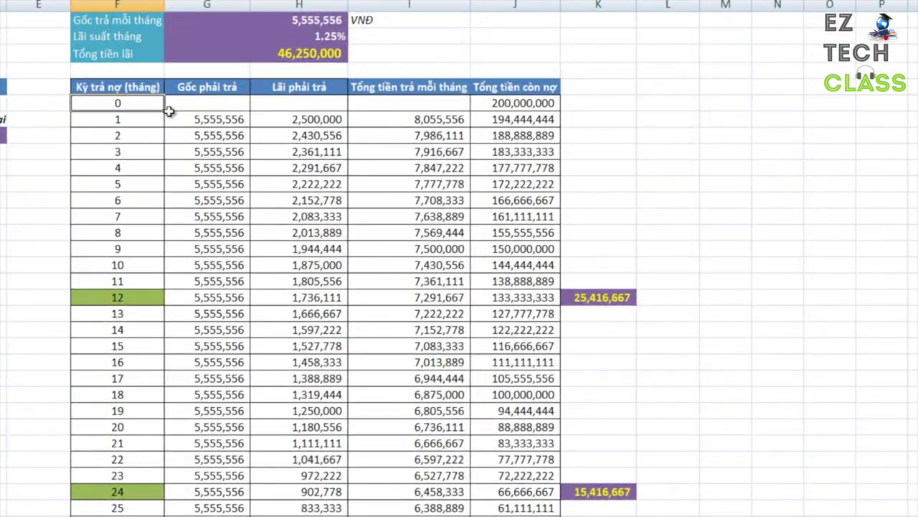
scroll(497, 109, "up", 1)
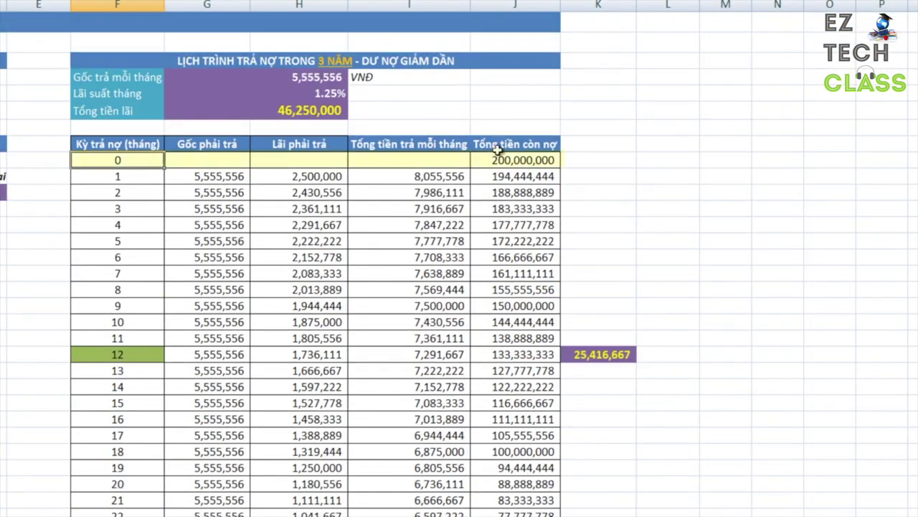
left_click(506, 160)
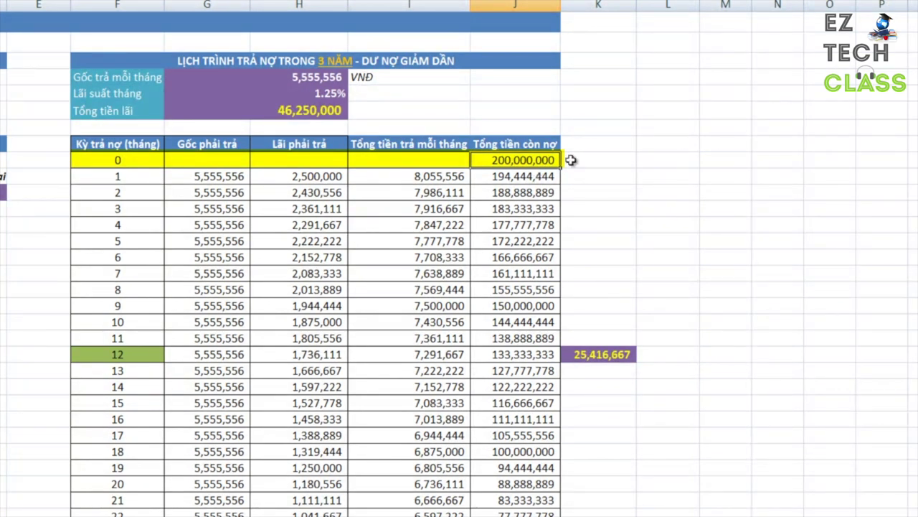
Examine month 1's principal against the monthly principal in G4, and inspect the month 1 interest formula.
left_click(217, 177)
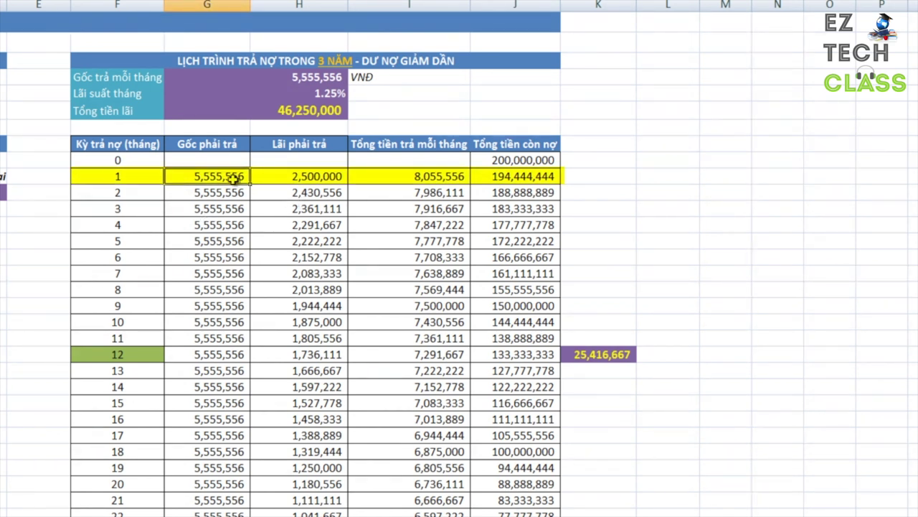
left_click(329, 81)
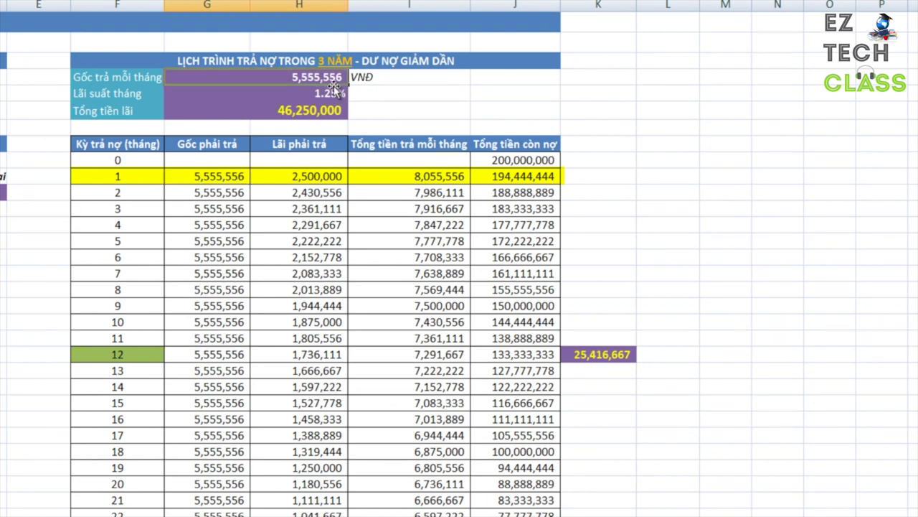
left_click(284, 178)
double_click(284, 178)
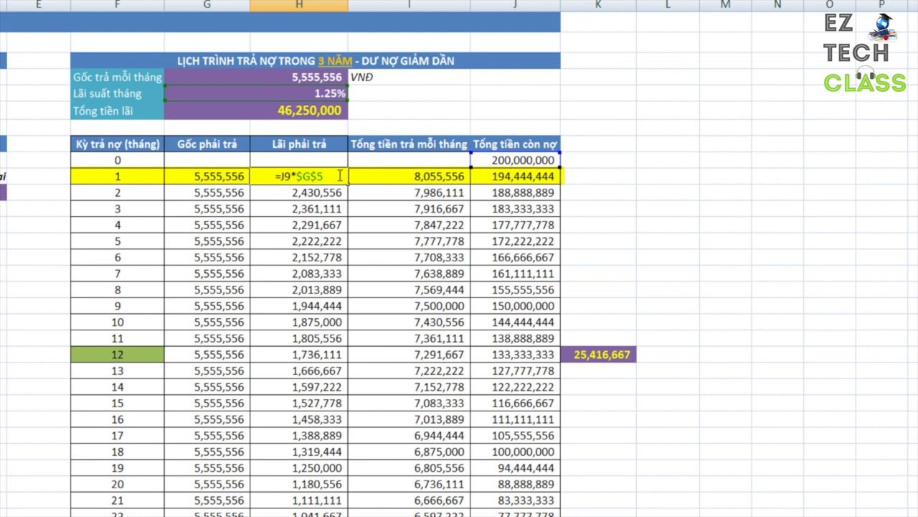
key("Return")
Inspect the month 1 total payment formula in the Tổng tiền trả mỗi tháng column.
left_click(417, 176)
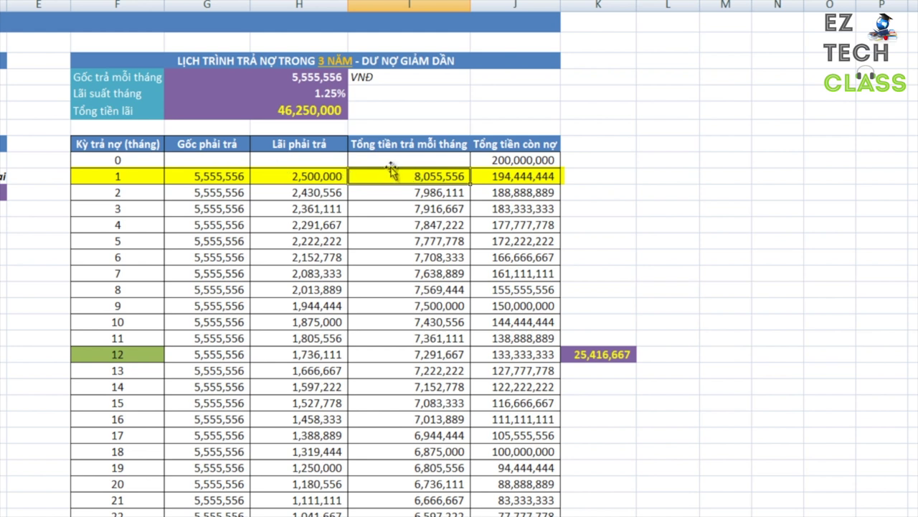
key("F2")
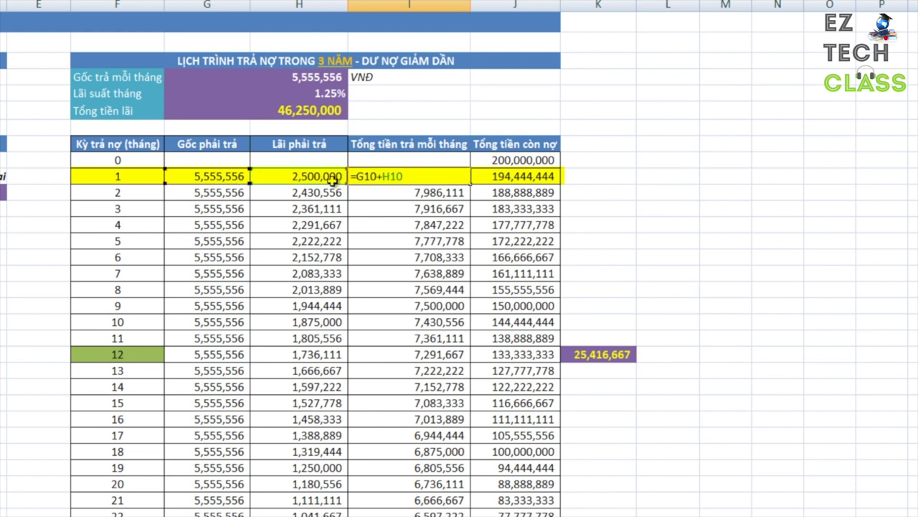
key("Return")
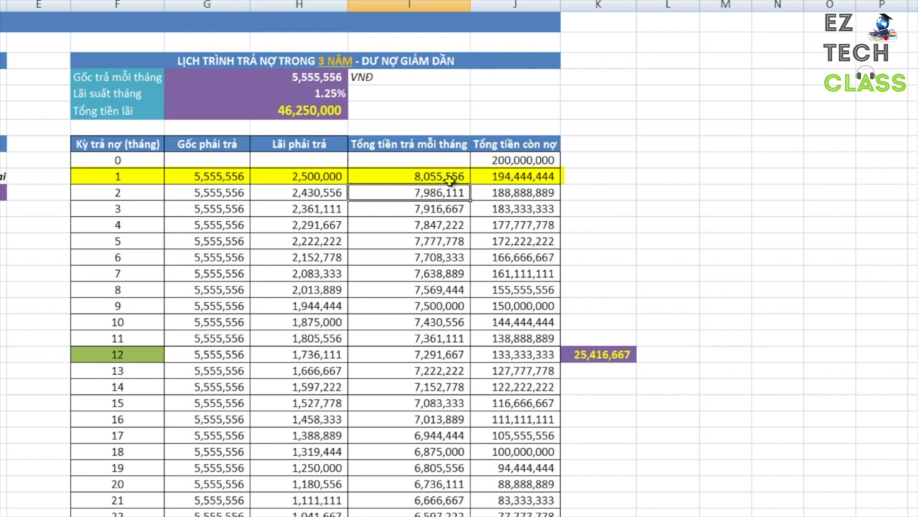
Compare the opening balance with month 1's principal and inspect the month 1 remaining balance formula.
left_click(506, 179)
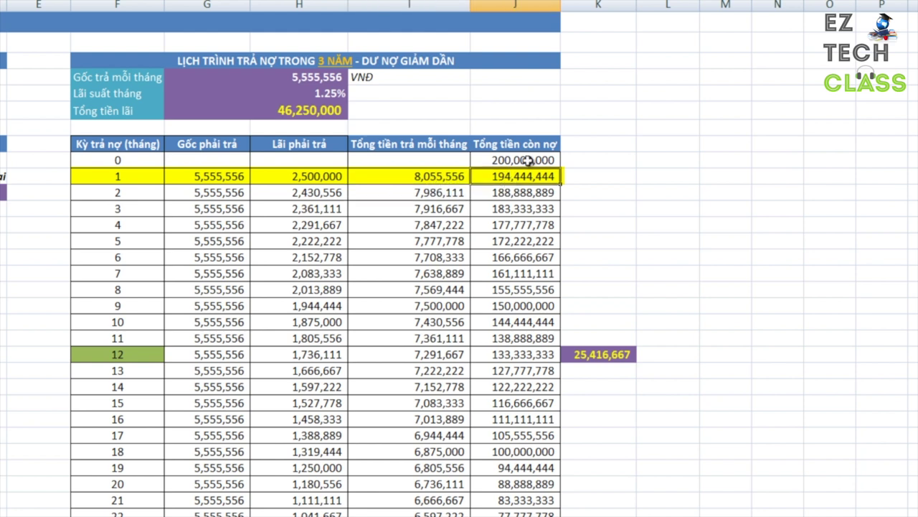
left_click(529, 161)
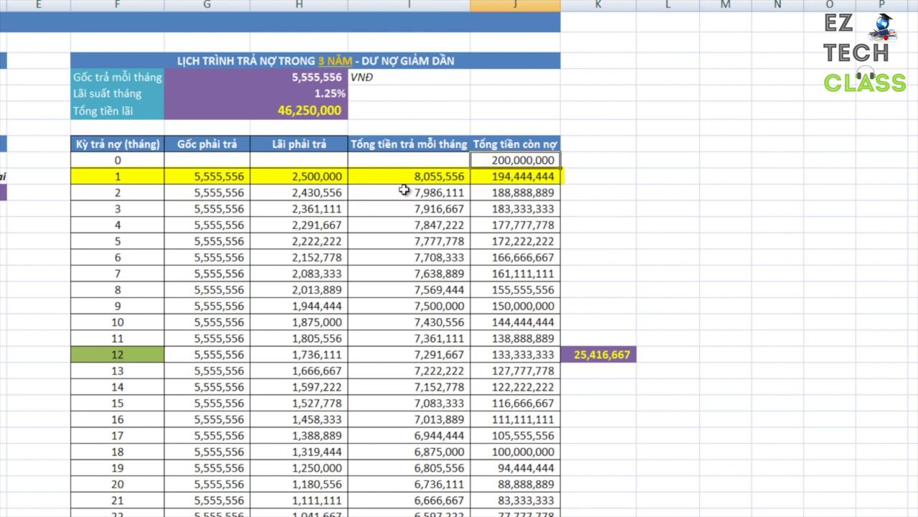
left_click(242, 177)
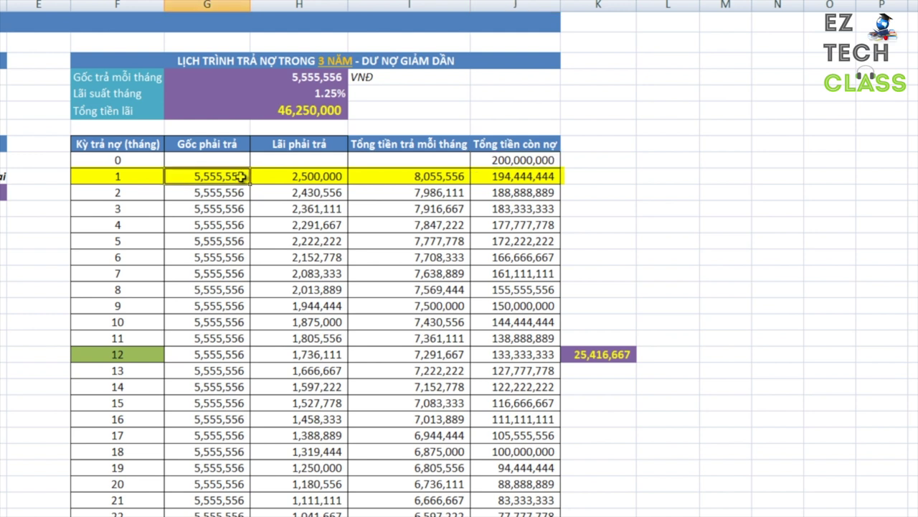
left_click(517, 176)
double_click(518, 176)
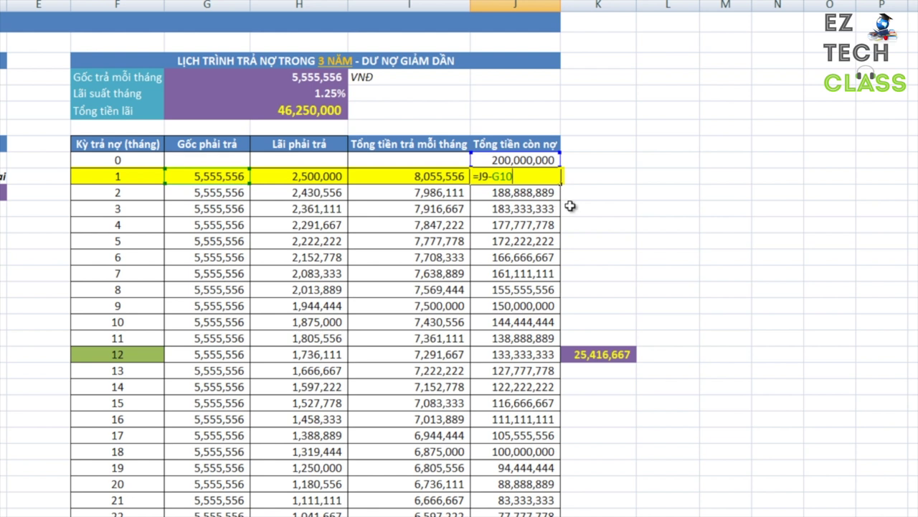
key("Return")
Select the month 1 figures from principal to remaining balance and review the following months down to month 36.
left_click_drag(235, 177, 531, 177)
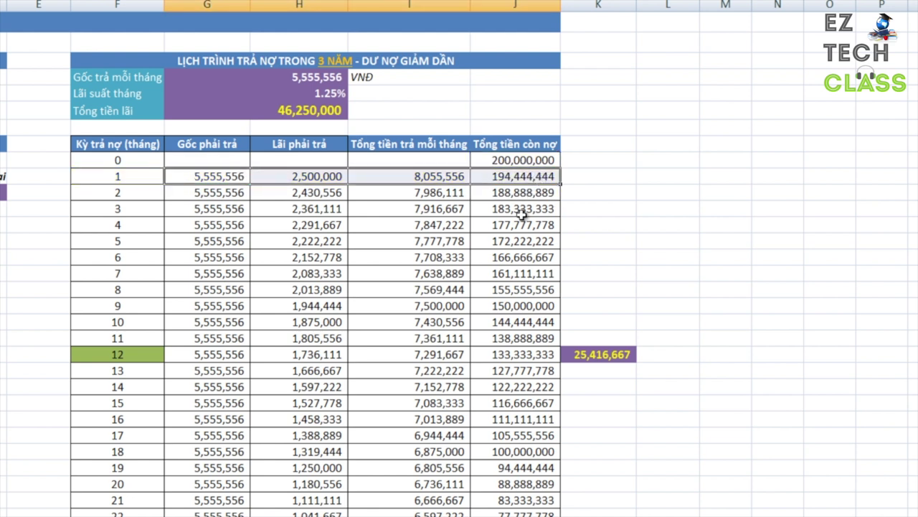
scroll(535, 229, "down", 6)
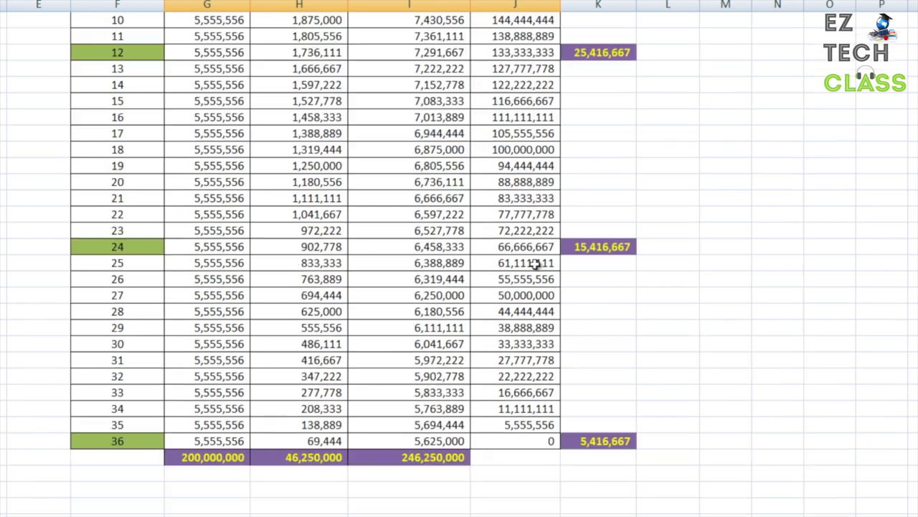
scroll(545, 452, "up", 2)
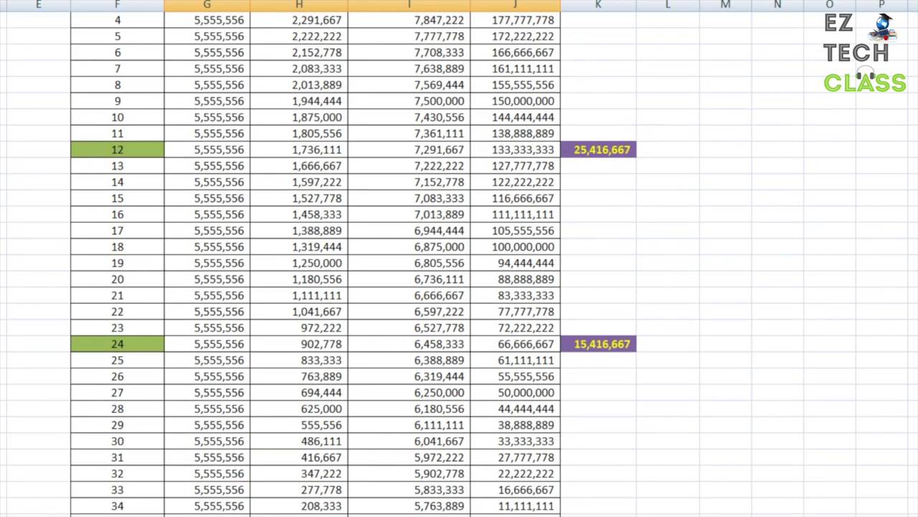
Fill the month 1 principal, interest, total payment and remaining balance formulas down through month 36.
scroll(459, 280, "up", 3)
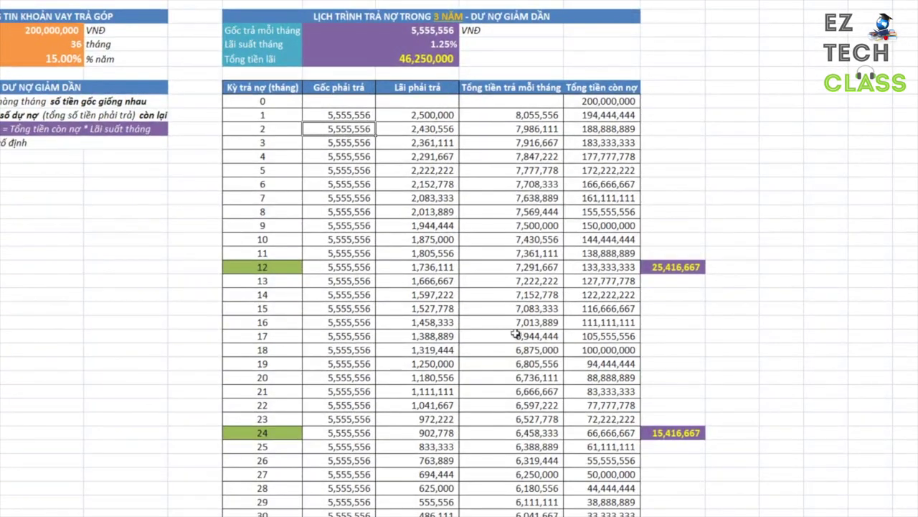
scroll(531, 337, "down", 4)
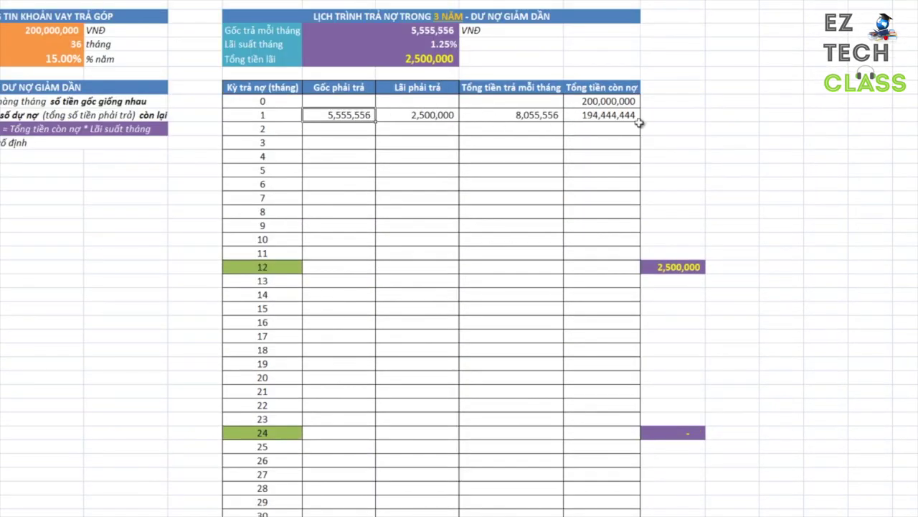
left_click(623, 113, "shift")
scroll(641, 129, "down", 1)
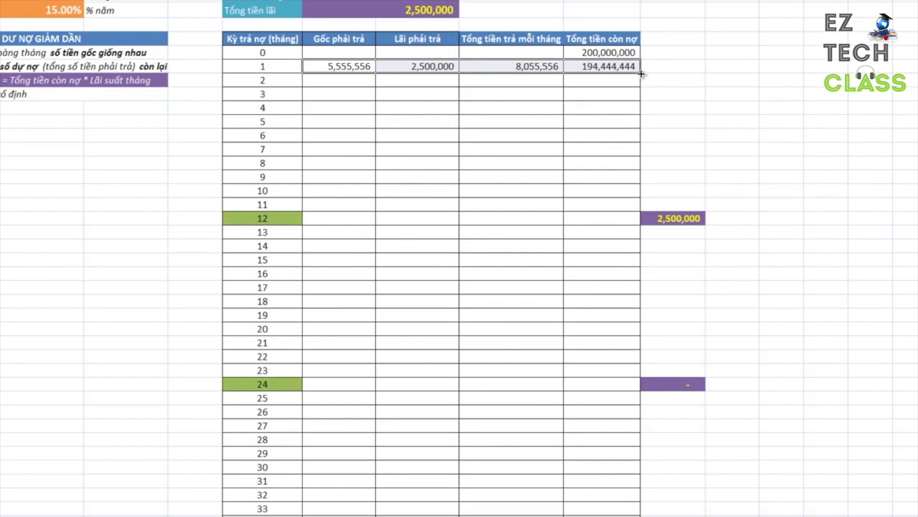
double_click(641, 72)
Review the filled schedule down to month 36 and select that month's remaining balance.
scroll(588, 352, "down", 5)
scroll(588, 352, "up", 3)
scroll(545, 285, "down", 1)
scroll(542, 280, "up", 1)
scroll(502, 299, "down", 2)
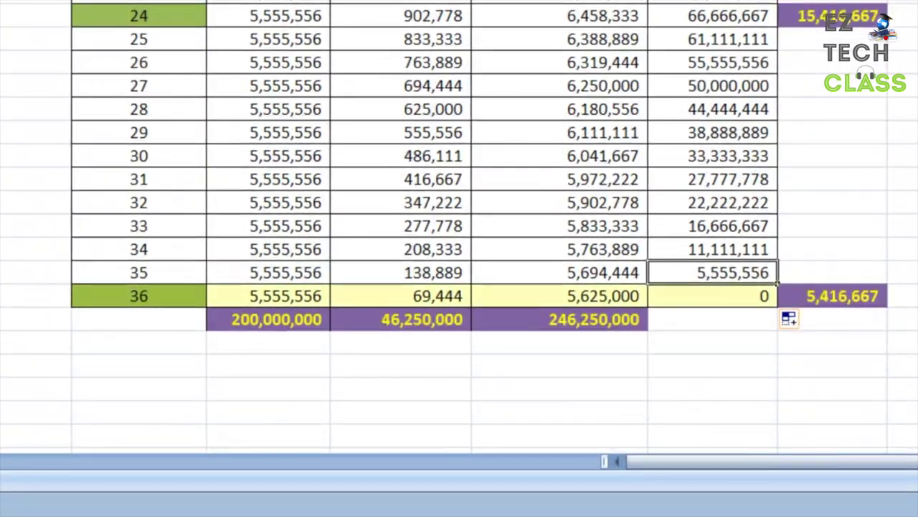
left_click(762, 297)
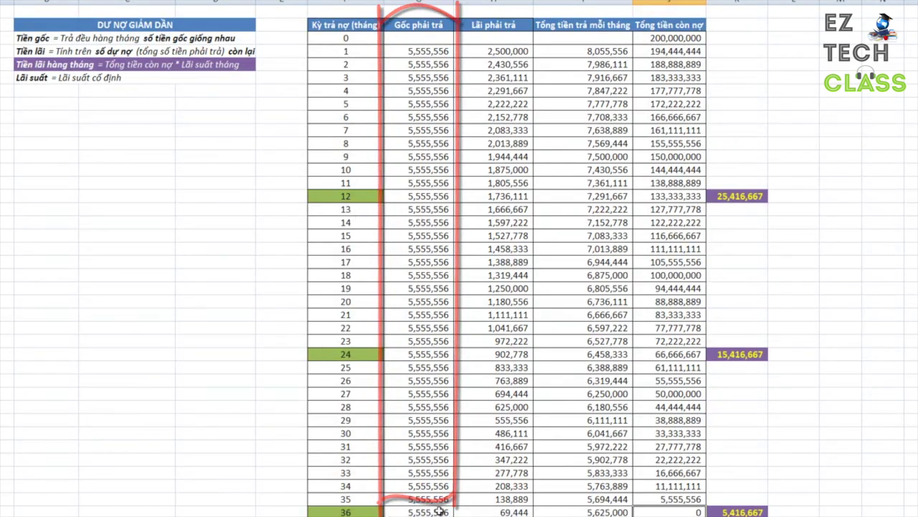
Examine how the Lãi phải trả and Tổng tiền trả mỗi tháng columns change from month 1 to month 36.
left_click(506, 51)
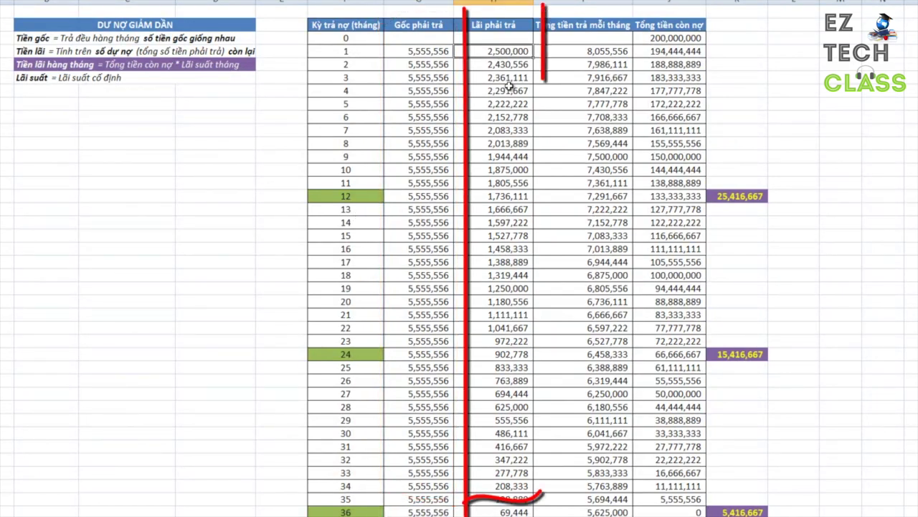
scroll(513, 379, "down", 2)
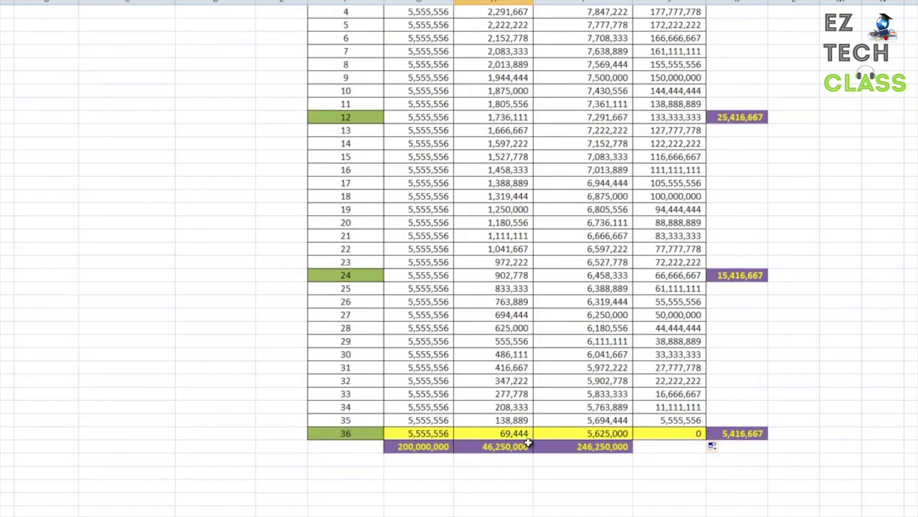
scroll(529, 442, "up", 3)
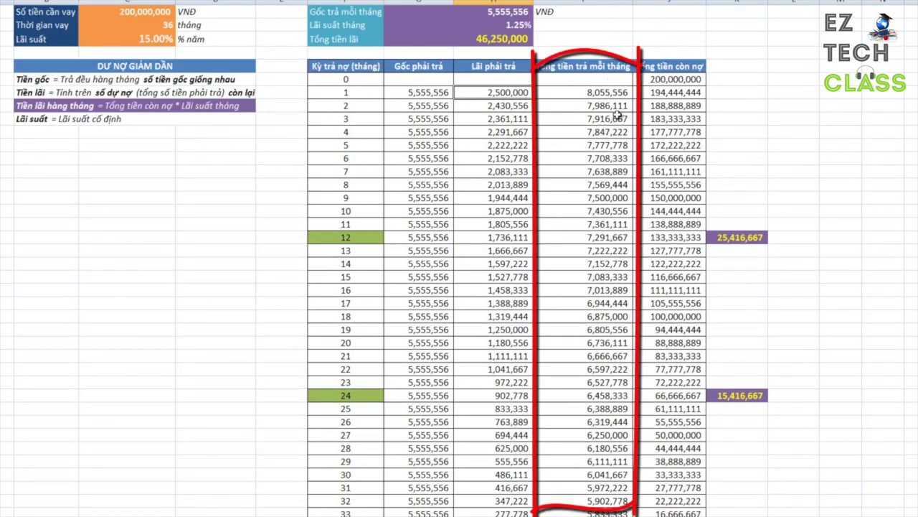
scroll(614, 144, "down", 1)
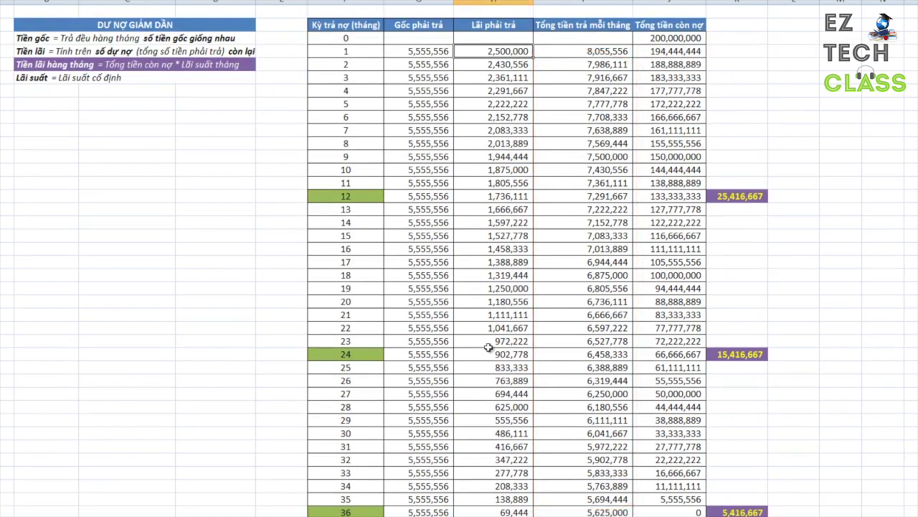
scroll(634, 409, "down", 1)
scroll(628, 407, "up", 1)
scroll(606, 428, "down", 1)
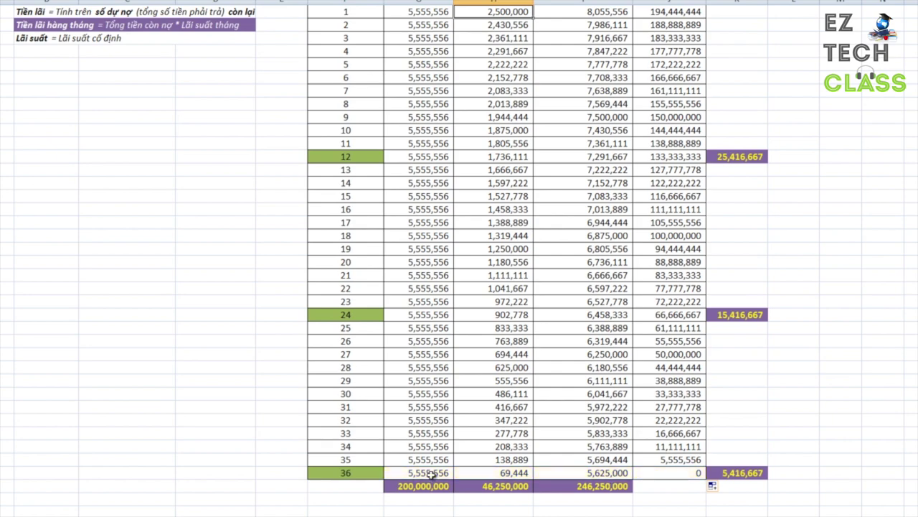
Check the first-year interest subtotal beside month 12 against the interest amounts for months 1 to 12.
scroll(433, 476, "up", 2)
left_click(739, 237)
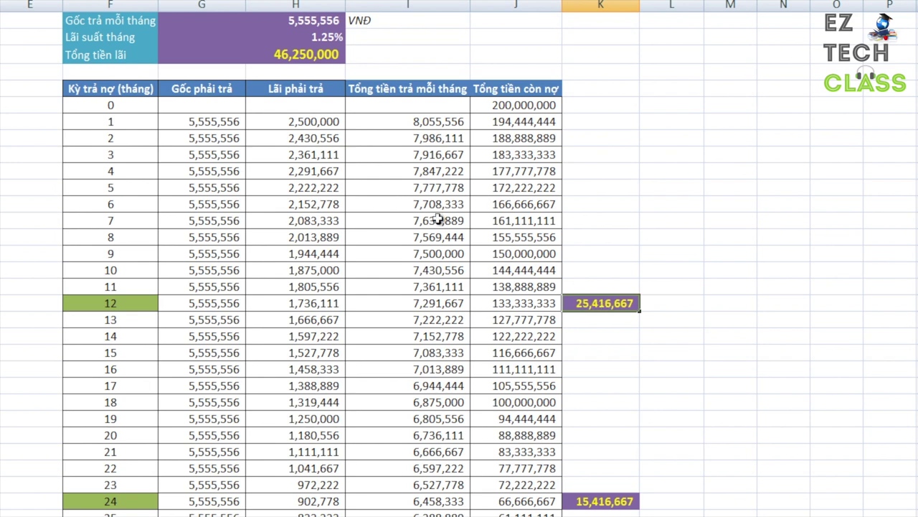
left_click_drag(310, 123, 309, 303)
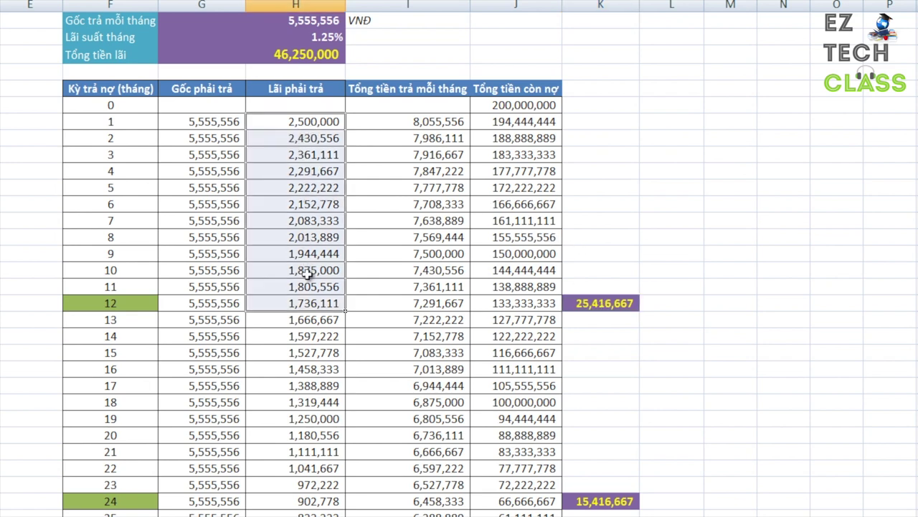
left_click(608, 305)
scroll(620, 366, "up", 1)
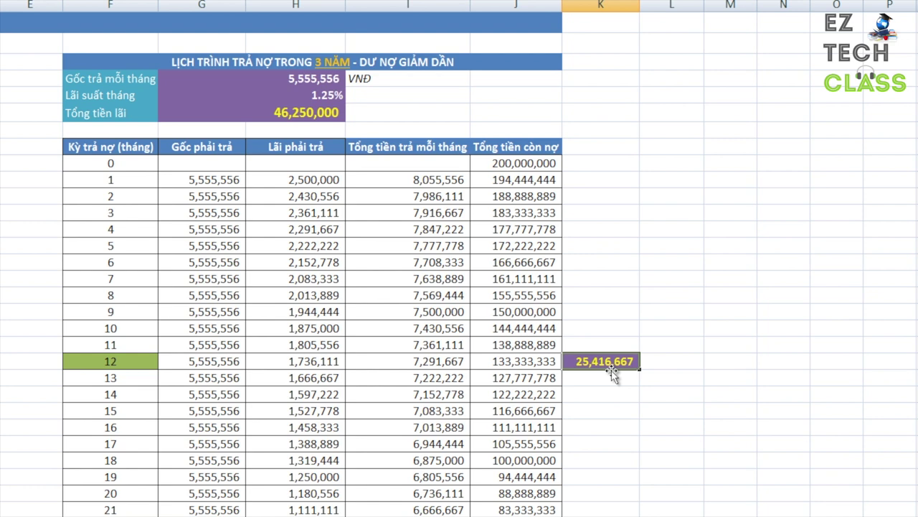
Inspect the second-year and third-year interest subtotals beside months 24 and 36.
left_click_drag(633, 360, 601, 450)
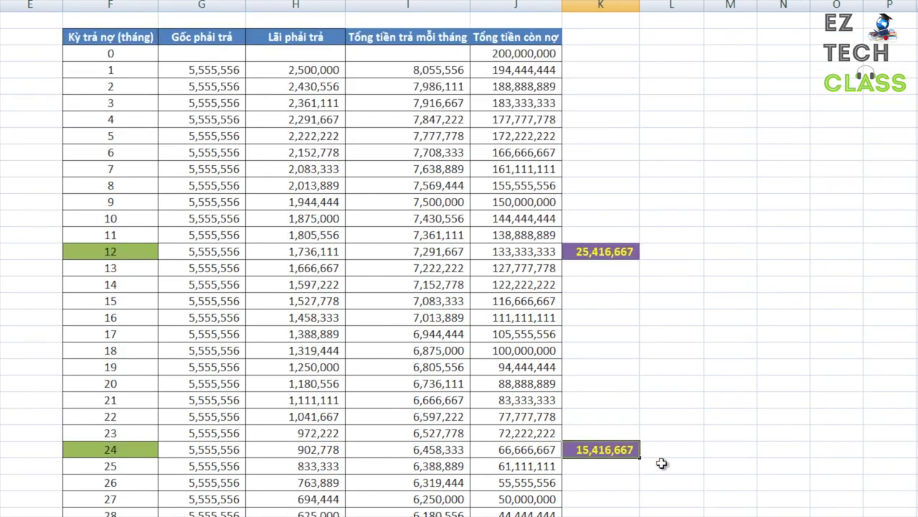
left_click_drag(610, 459, 582, 488)
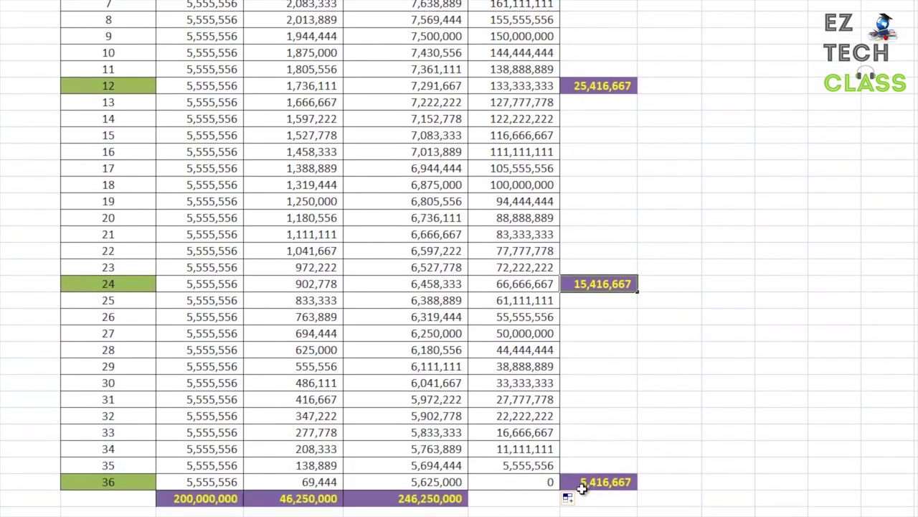
left_click(601, 482)
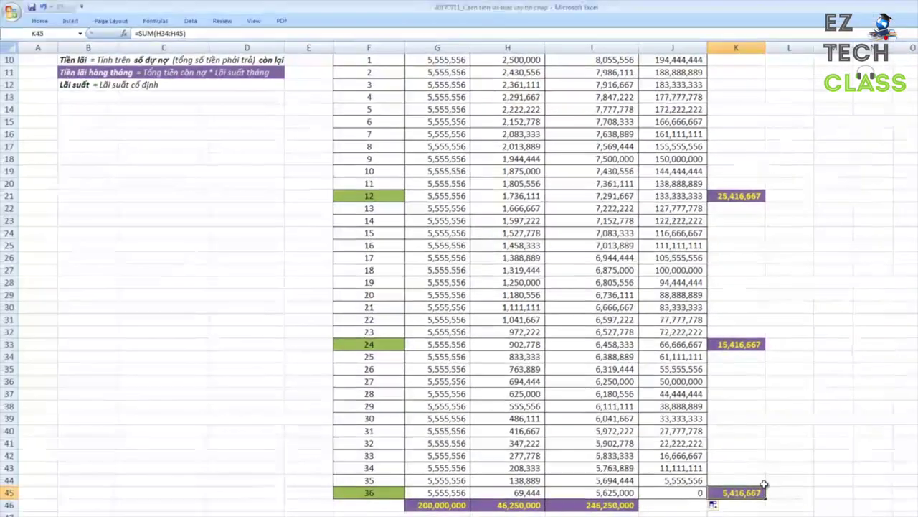
Inspect the total interest formula below the Lãi phải trả column and compare it with the Tổng tiền lãi summary and loan amount.
scroll(699, 474, "up", 3)
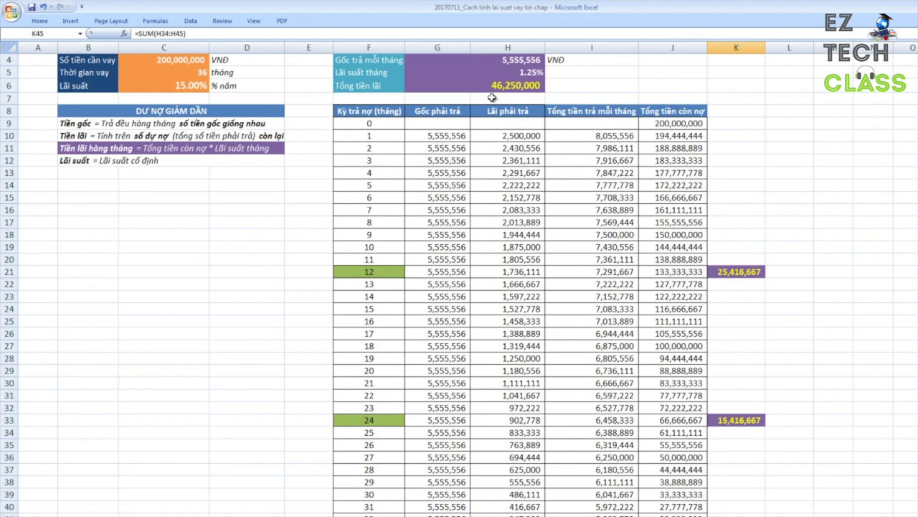
scroll(514, 147, "down", 2)
scroll(515, 366, "down", 2)
key("Down")
key("Left")
key("Left")
key("Left")
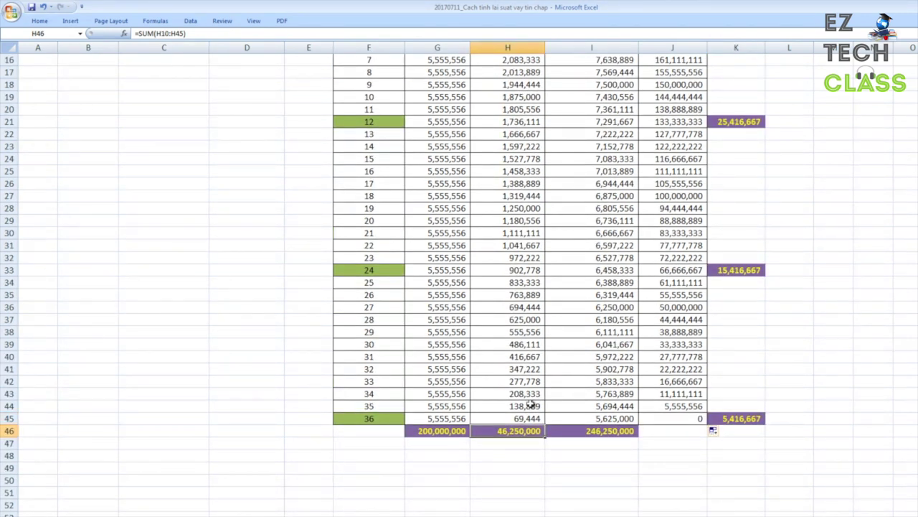
scroll(530, 405, "up", 5)
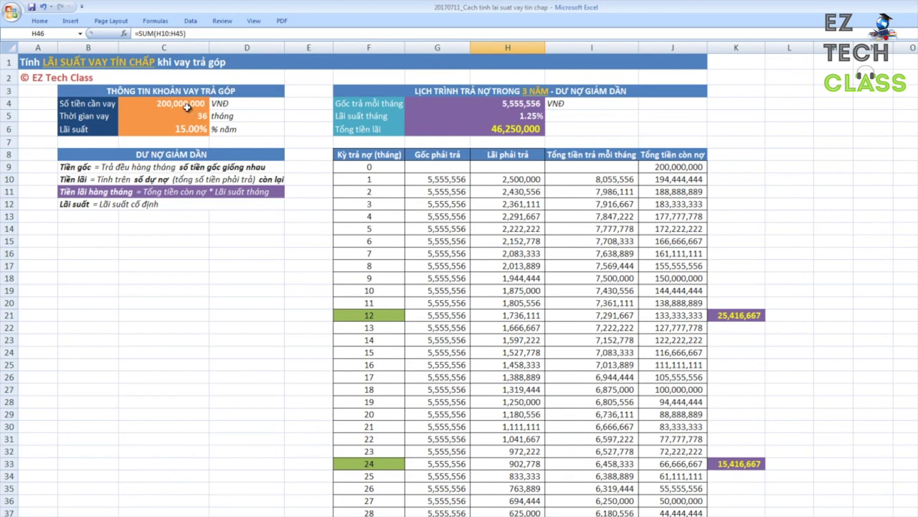
scroll(522, 494, "down", 3)
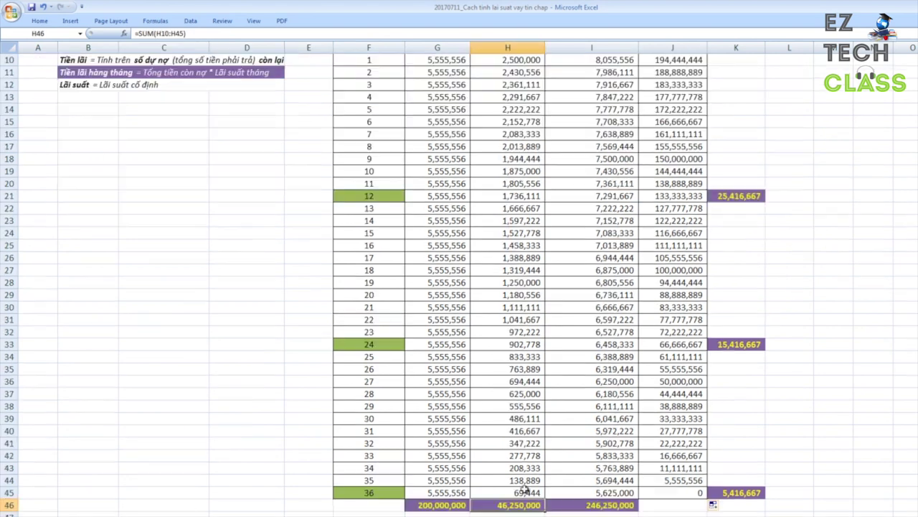
scroll(521, 494, "up", 3)
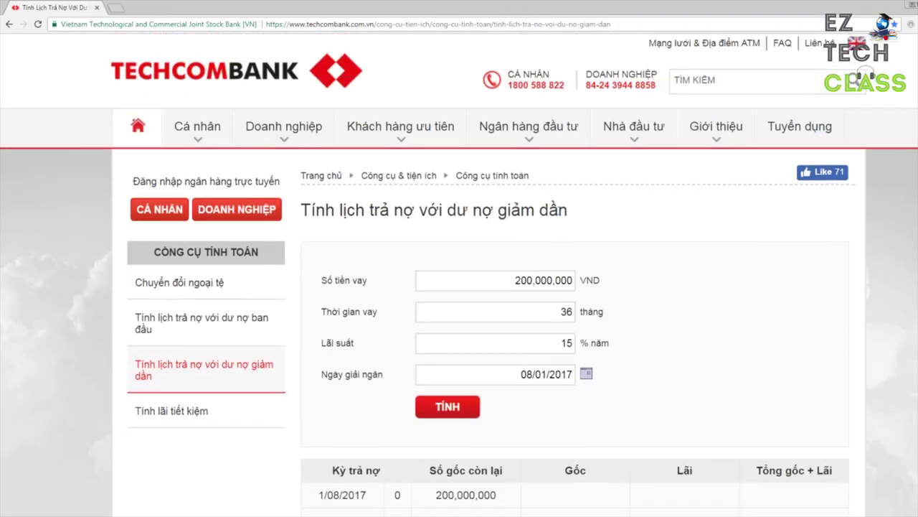
Switch to Techcombank's reducing-balance repayment calculator, highlight its page address and view the loan input form.
mouse_move(646, 279)
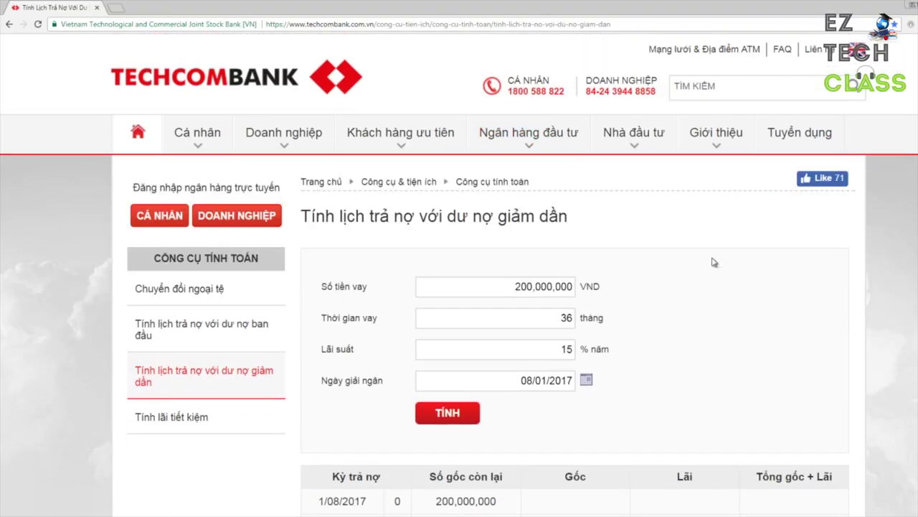
left_click(620, 23)
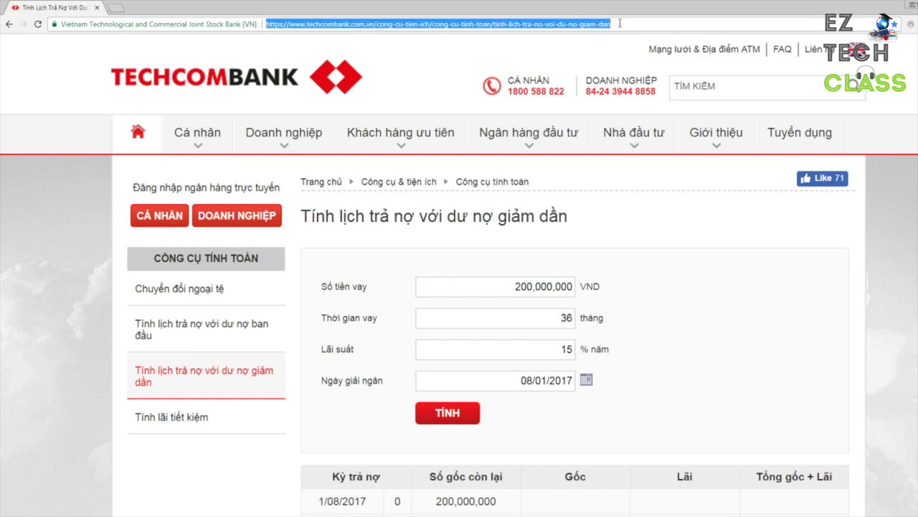
scroll(768, 324, "down", 1)
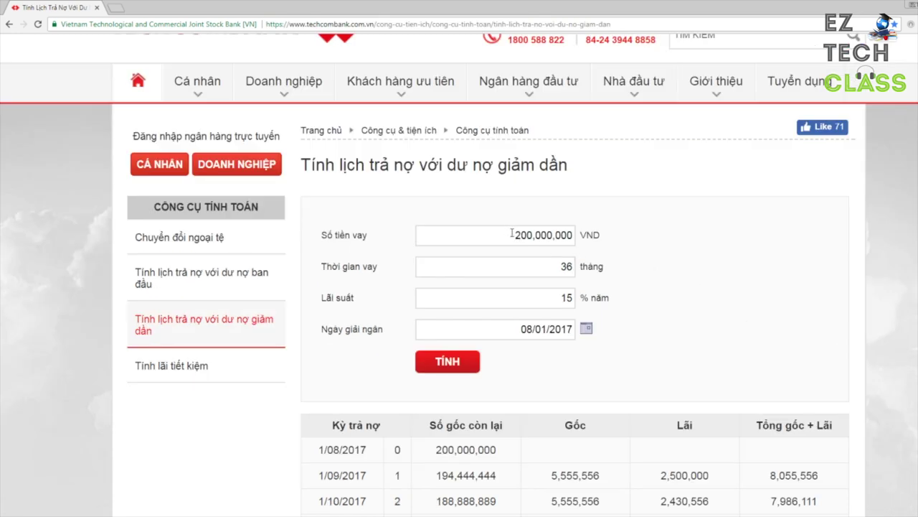
Compare the calculator's loan amount, term and interest rate with the loan information in the Excel workbook.
left_click(126, 514)
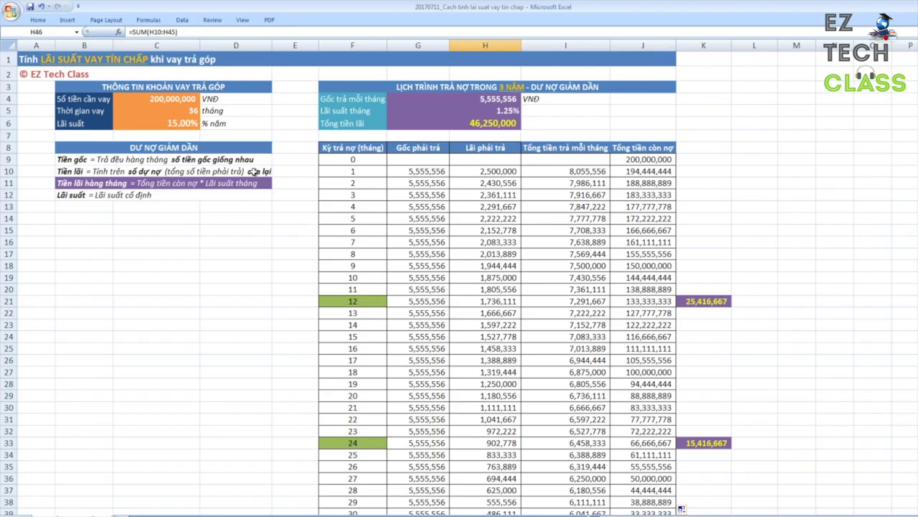
key("alt+Tab")
left_click(571, 267)
key("alt+Tab")
key("alt+Tab")
left_click(562, 299)
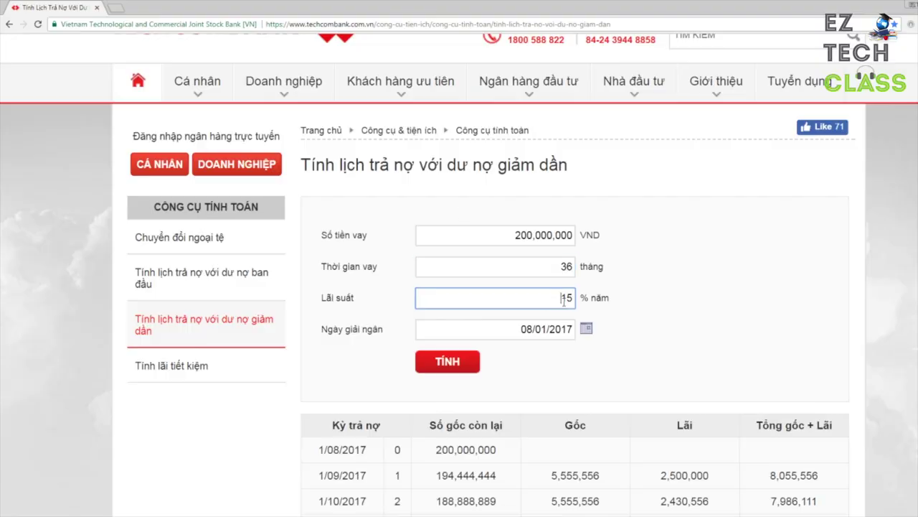
Check the Ngày giải ngân calendar, close it with 08/01/2017 kept, and calculate the repayment schedule.
left_click(587, 330)
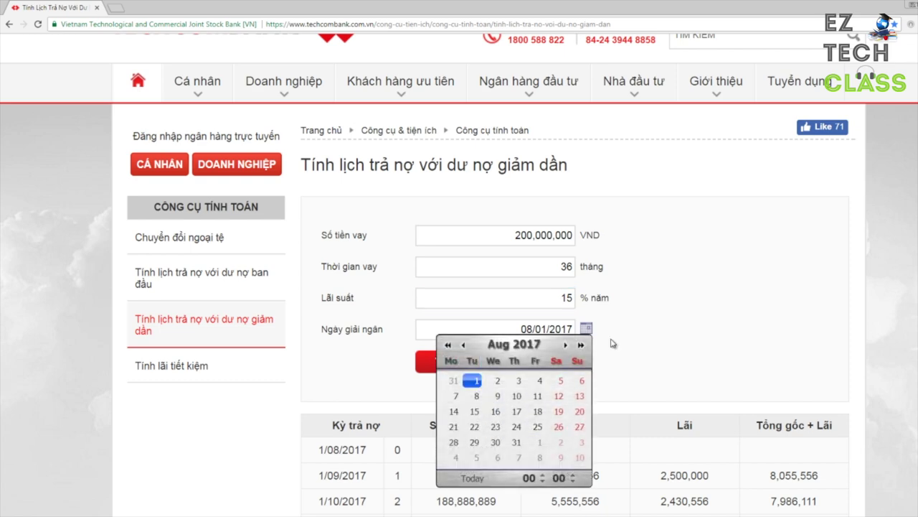
left_click(642, 328)
scroll(642, 329, "down", 2)
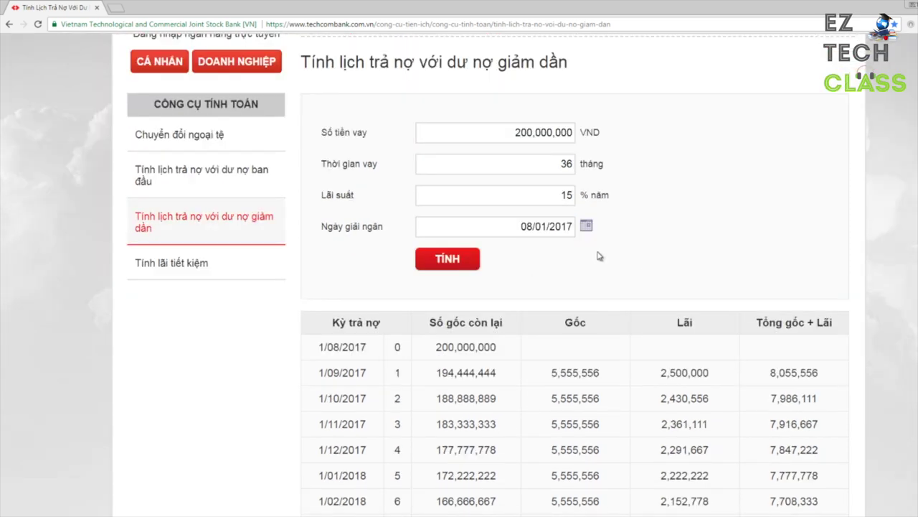
scroll(599, 256, "down", 1)
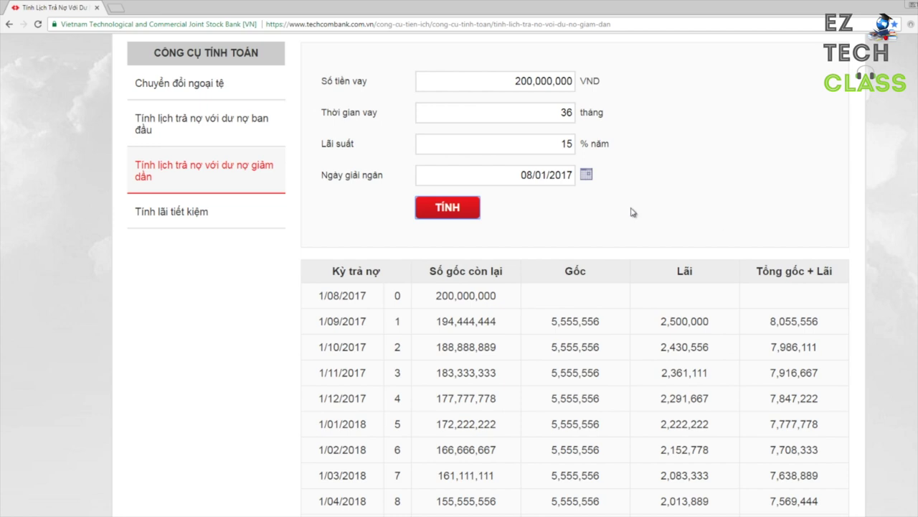
Review the calculated repayment schedule from period 0 down to the Tổng row and return to its first periods.
scroll(632, 212, "down", 2)
scroll(430, 161, "down", 1)
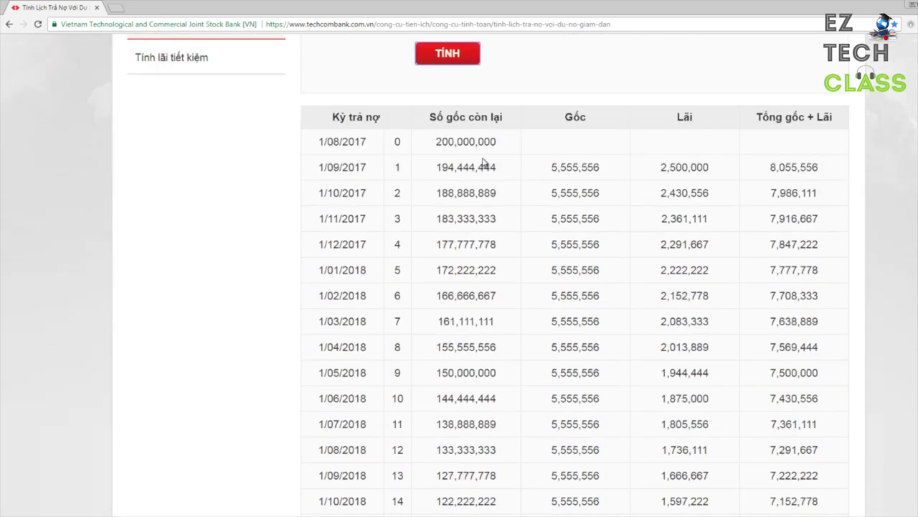
scroll(426, 207, "down", 13)
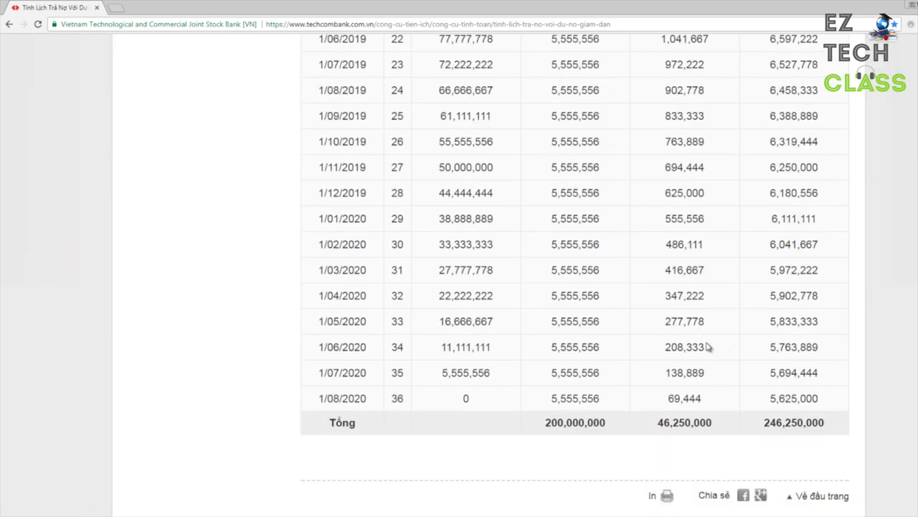
scroll(770, 287, "up", 14)
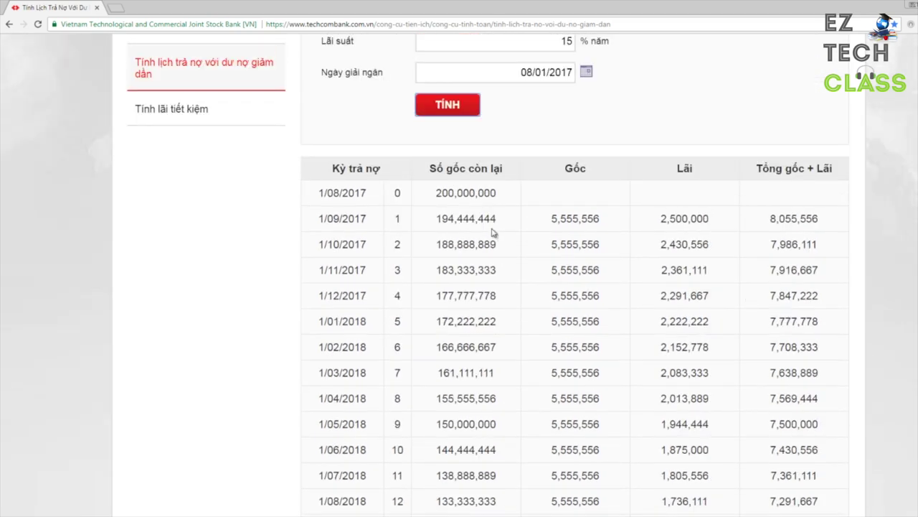
Compare the calculator's Gốc amounts for the first repayment periods with the Gốc phải trả column in the Excel workbook.
scroll(494, 232, "up", 3)
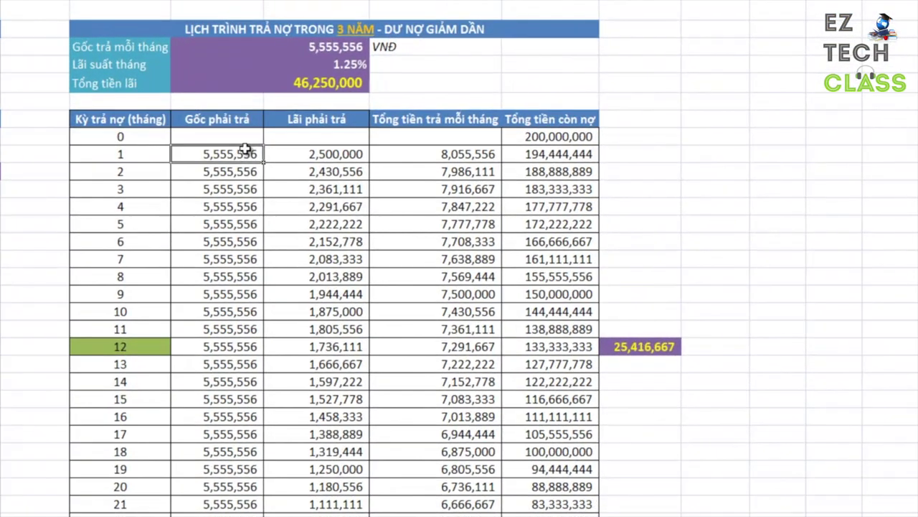
scroll(269, 489, "down", 4)
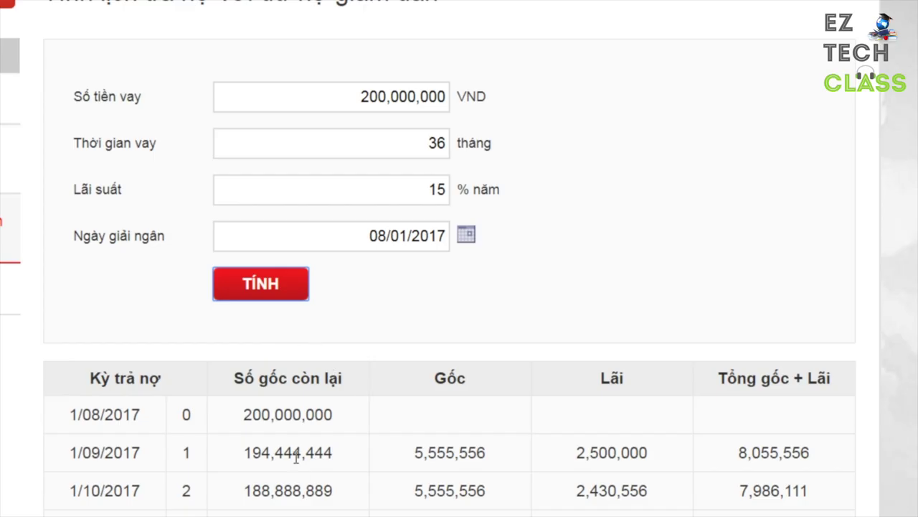
scroll(296, 458, "down", 2)
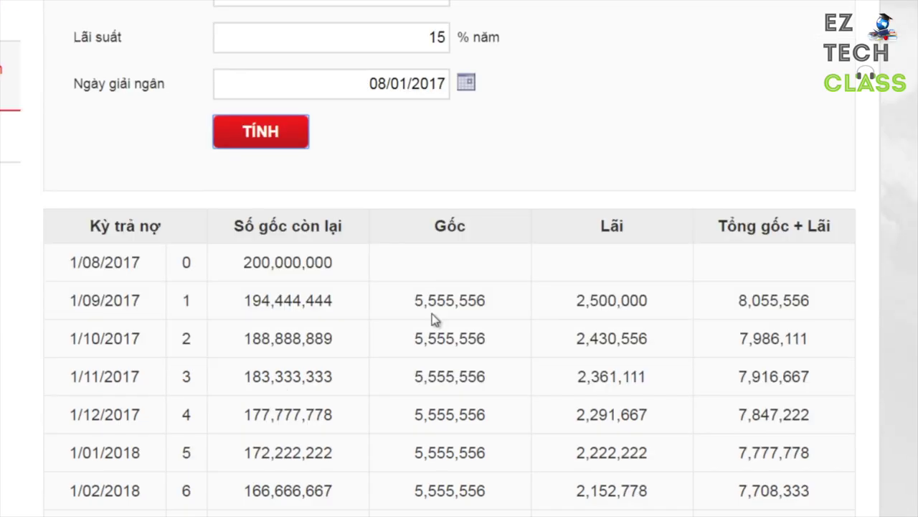
Compare the calculator's Lãi amounts for the first periods with the Lãi phải trả column in the Excel workbook.
left_click(584, 290)
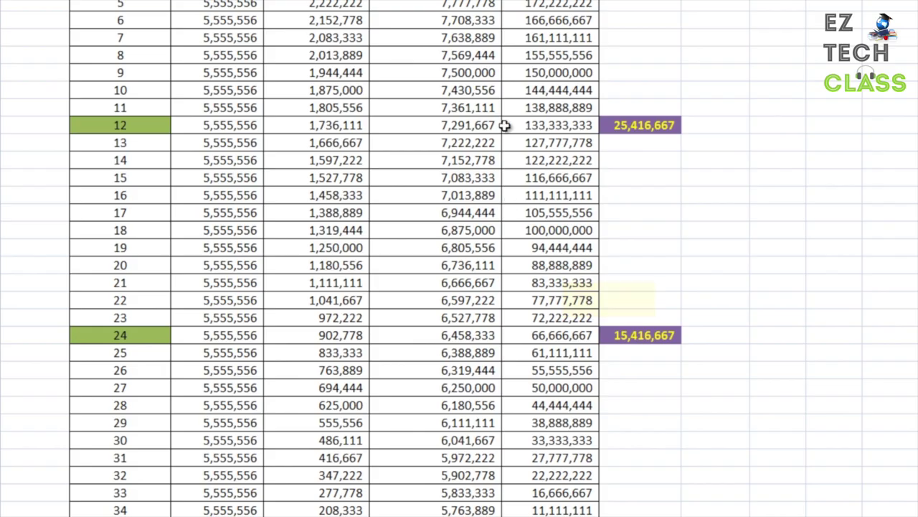
scroll(520, 166, "up", 4)
left_click(350, 155)
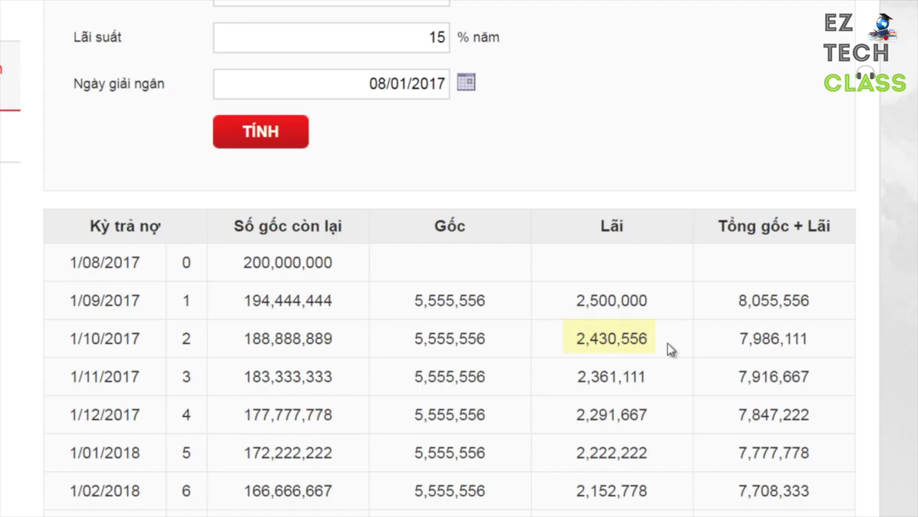
scroll(660, 351, "down", 1)
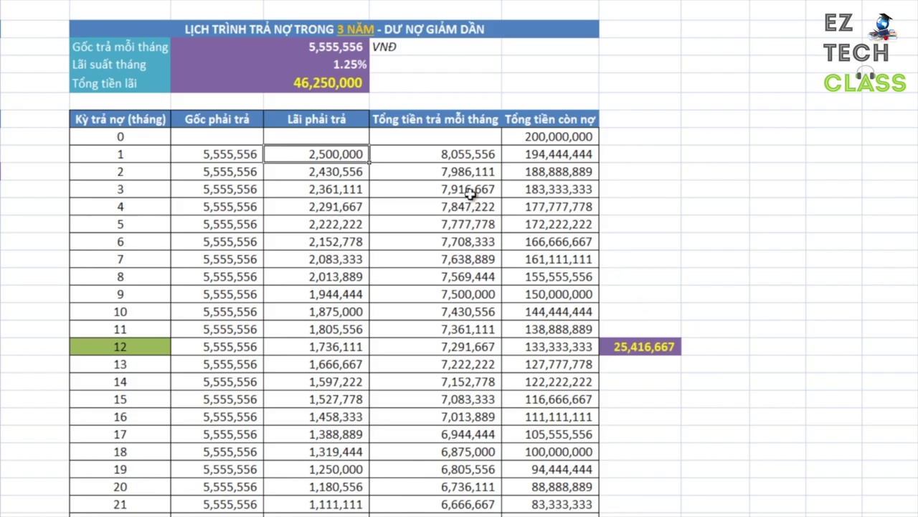
left_click(364, 194)
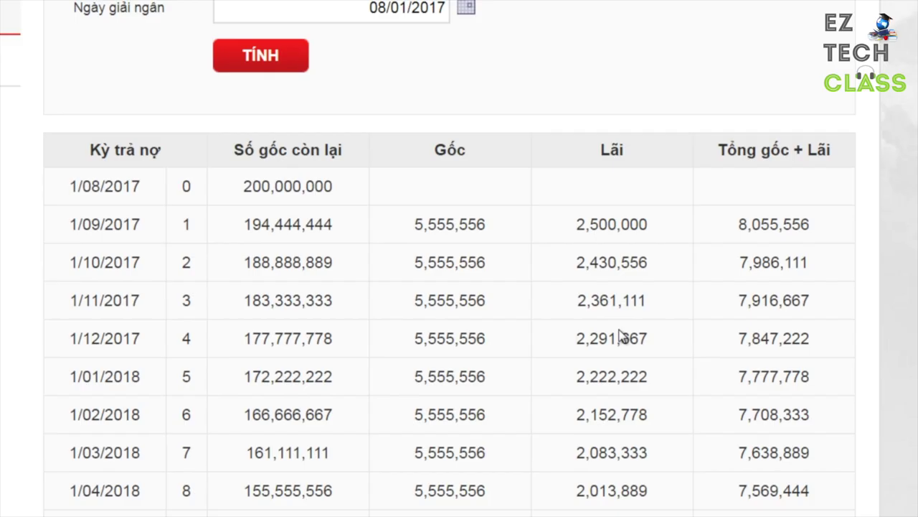
Check the remaining periods down to the totals and select the total interest beneath the workbook's Lãi phải trả column.
scroll(620, 333, "down", 15)
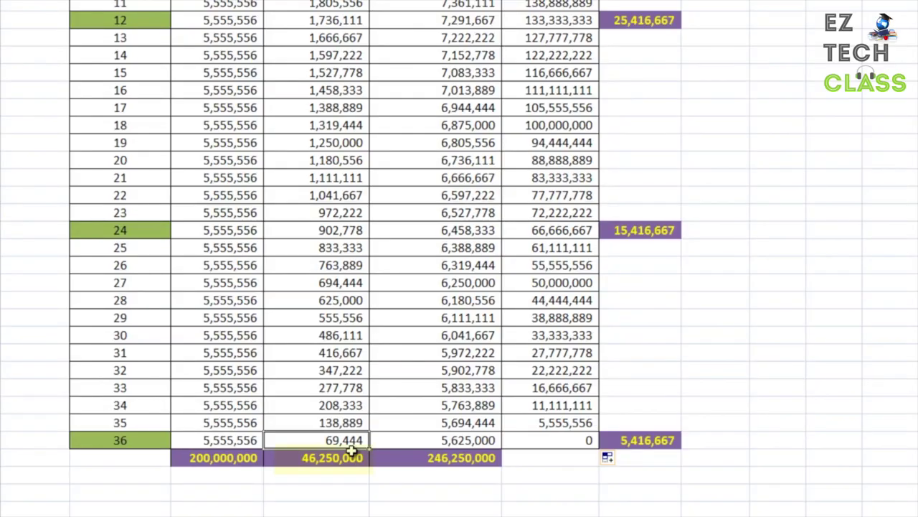
left_click(345, 459)
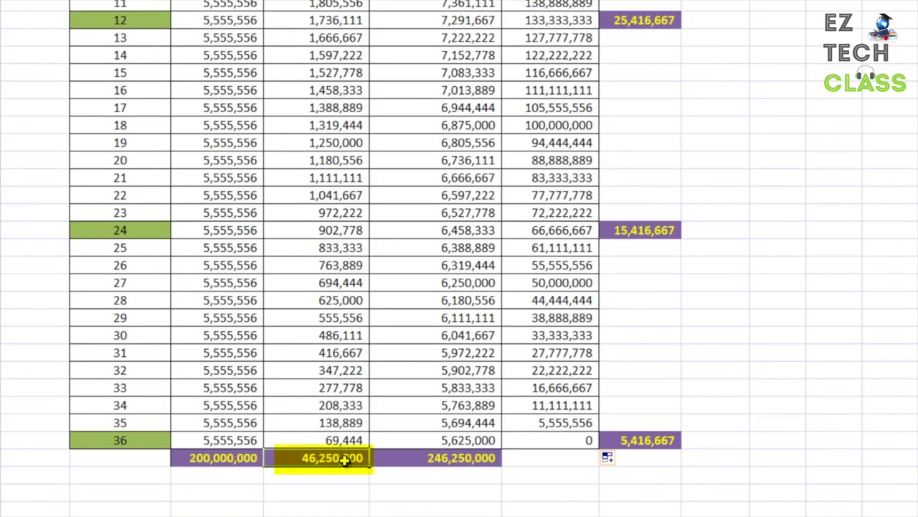
scroll(345, 460, "up", 6)
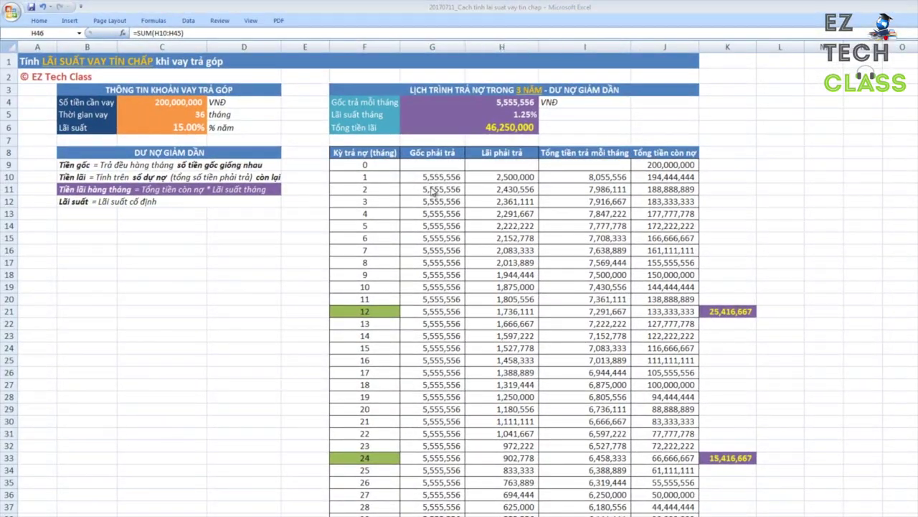
Switch to Techcombank's calculator and go back up through the repayment schedule to the loan input form.
key("alt+Tab")
scroll(570, 246, "up", 8)
scroll(571, 248, "up", 7)
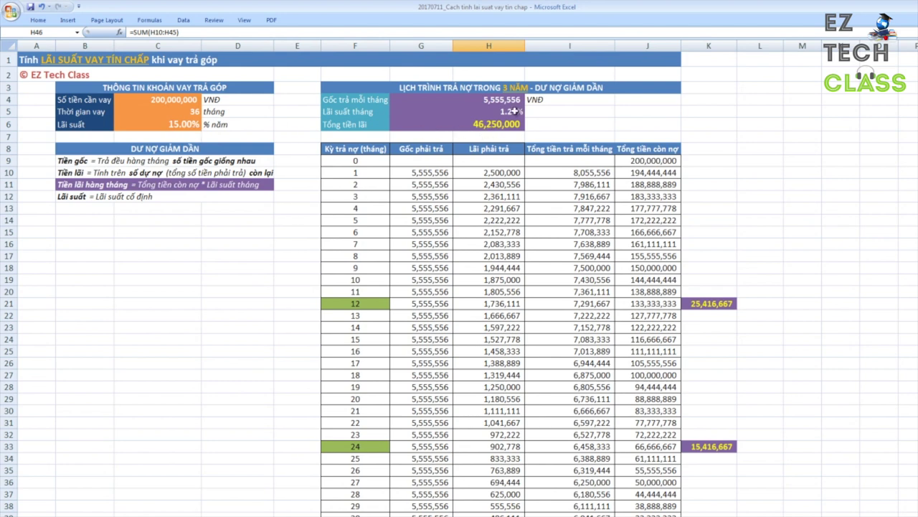
Review the Excel schedule down to its totals row, then return to Techcombank's calculator and view its loan form and first periods.
scroll(544, 228, "down", 5)
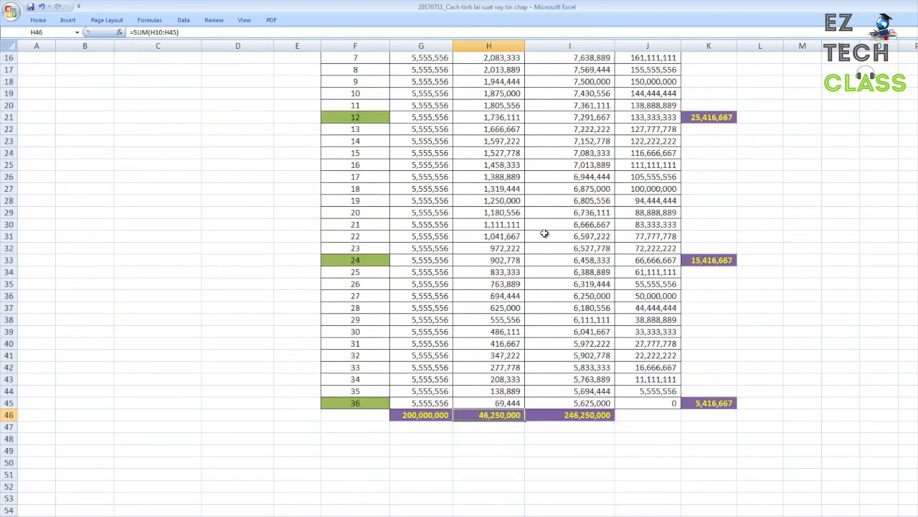
key("alt+Tab")
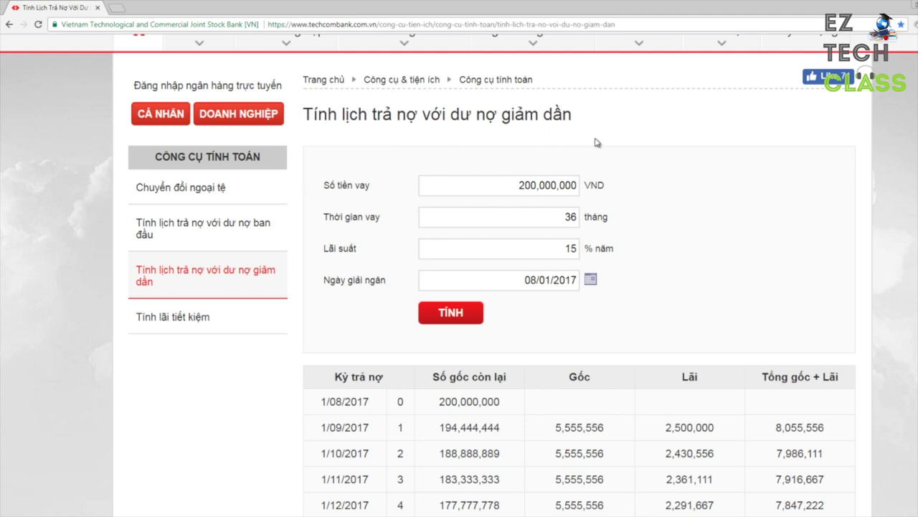
scroll(681, 273, "down", 2)
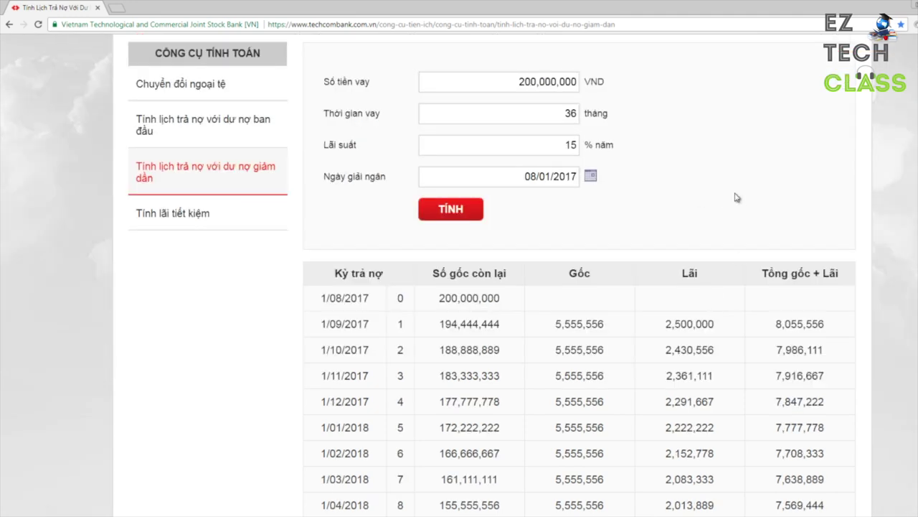
scroll(343, 422, "up", 3)
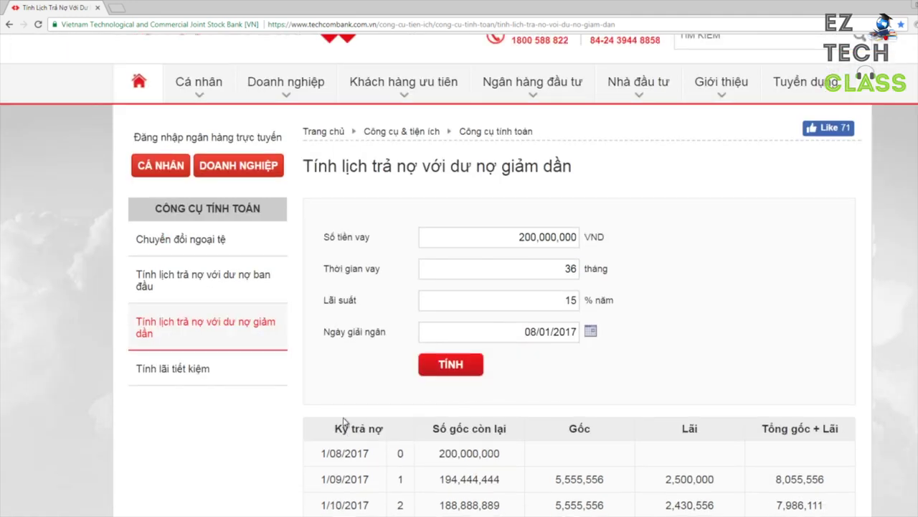